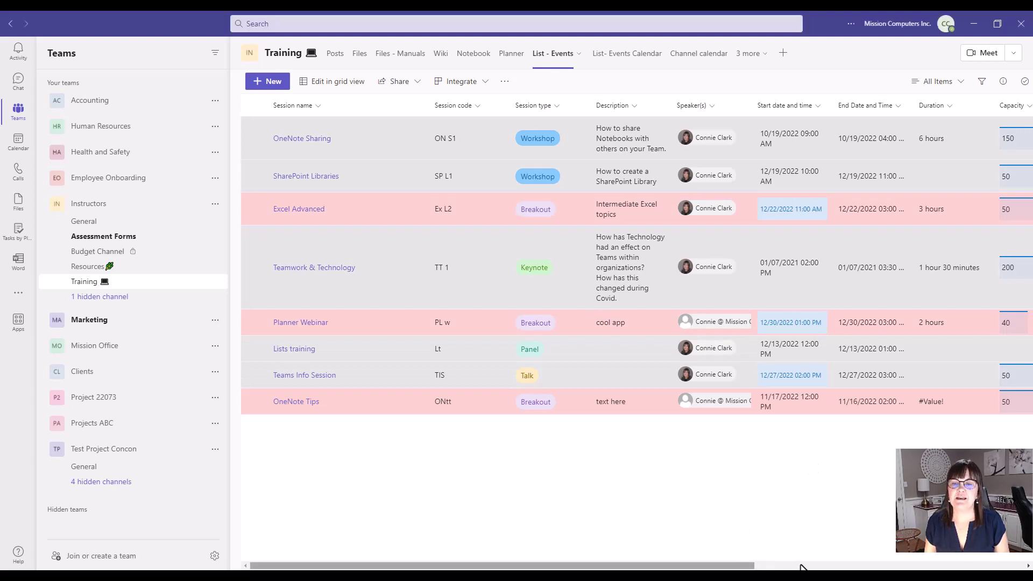
# - Open the Instructors Resources channel's List - Tech Inv. tab and scroll across its device columns
pyautogui.moveTo(800, 565); pyautogui.dragTo(733, 568)
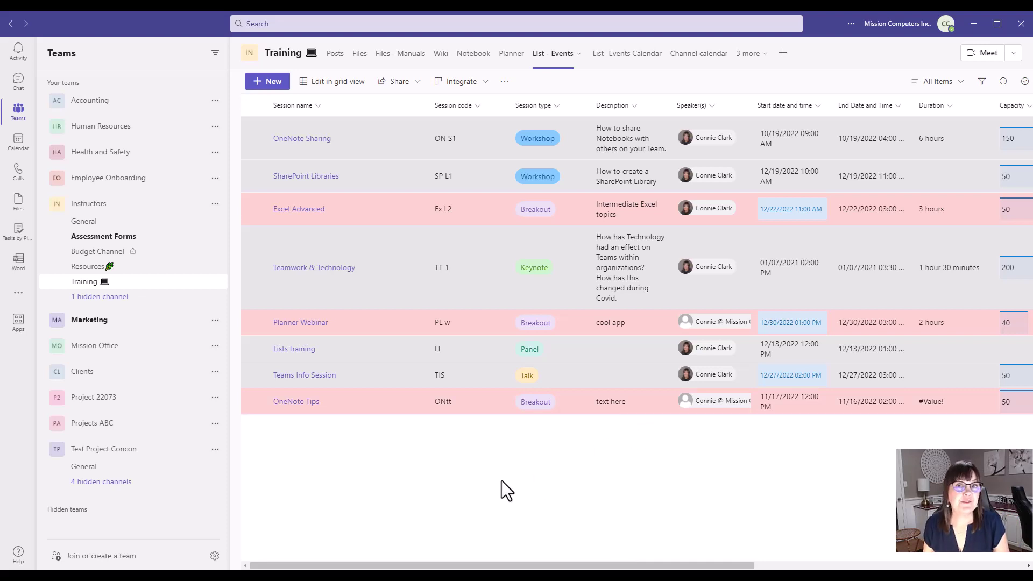
pyautogui.click(95, 269)
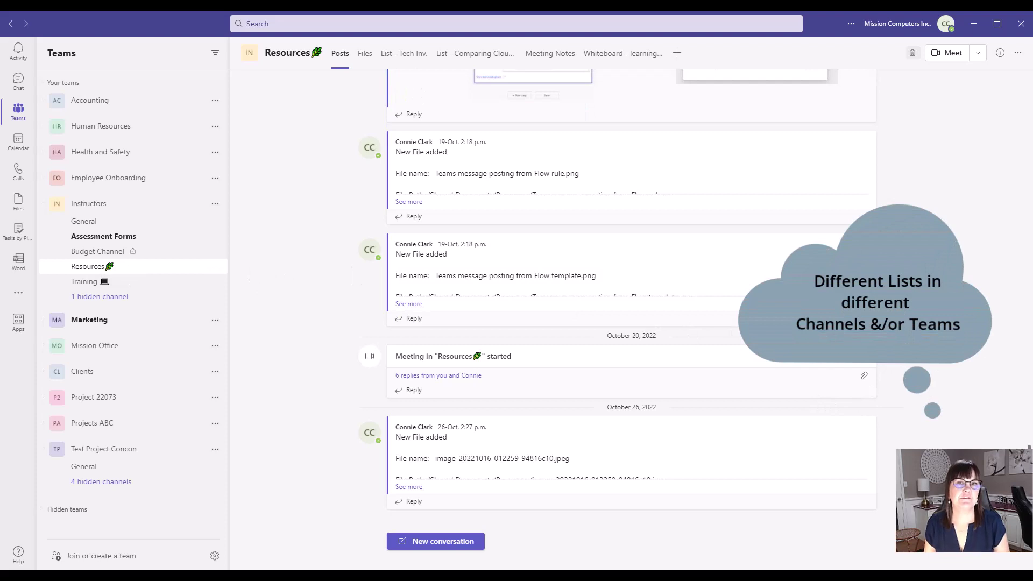
pyautogui.click(388, 53)
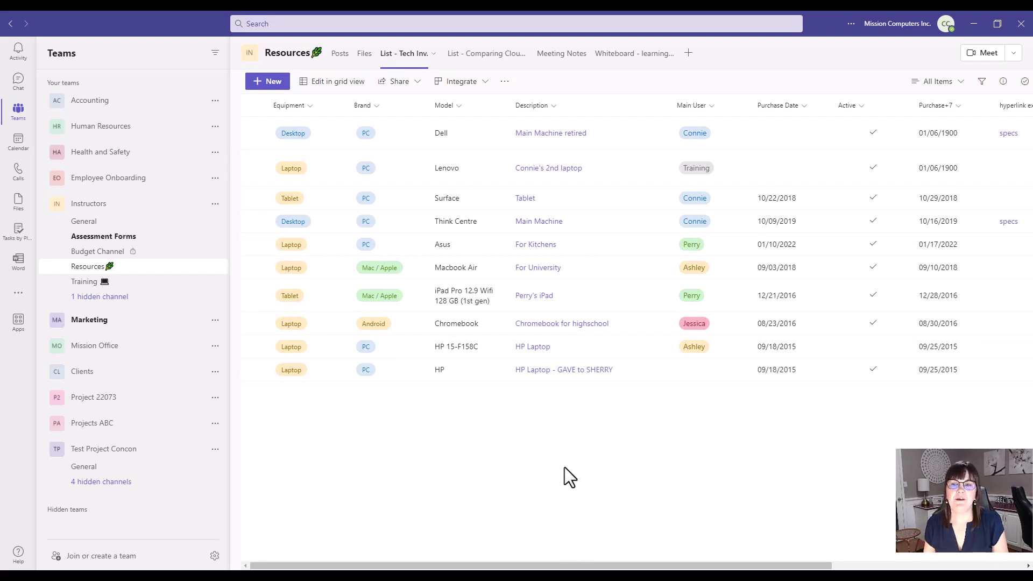
pyautogui.click(969, 566)
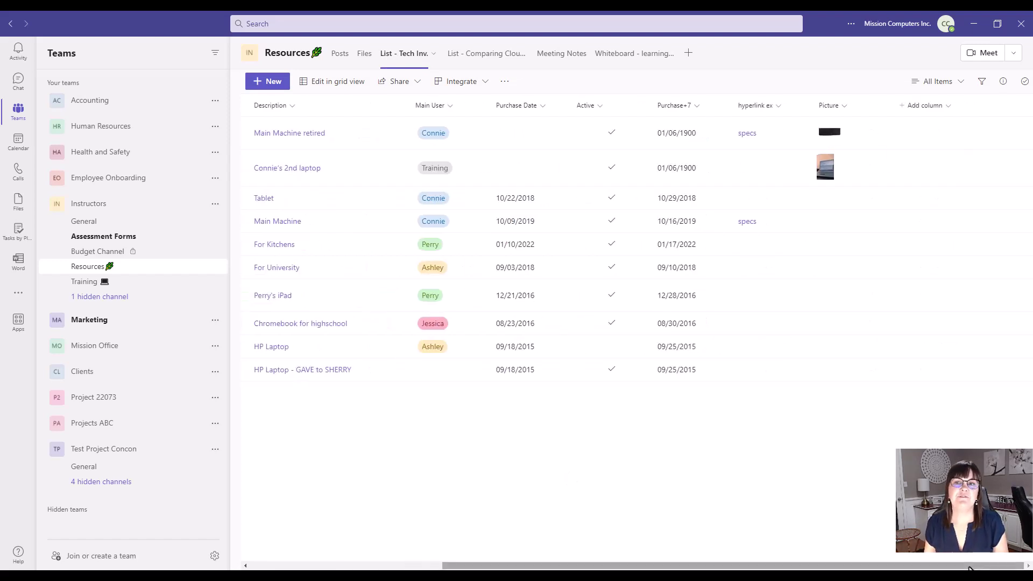
pyautogui.moveTo(969, 566); pyautogui.dragTo(777, 566)
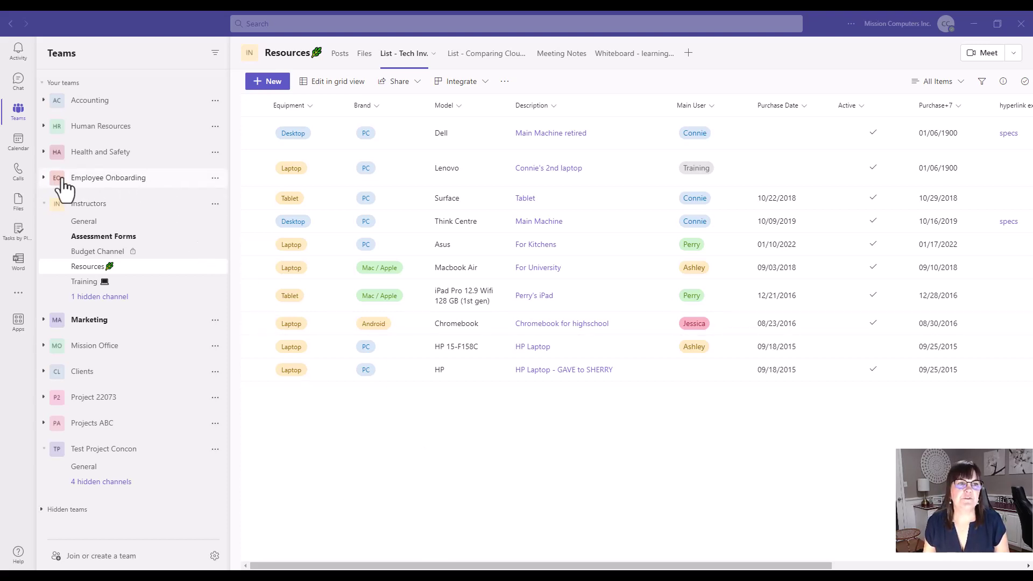
# - Go to Employee Onboarding > Employee Chat and view its Vacation List of four entries
pyautogui.click(45, 181)
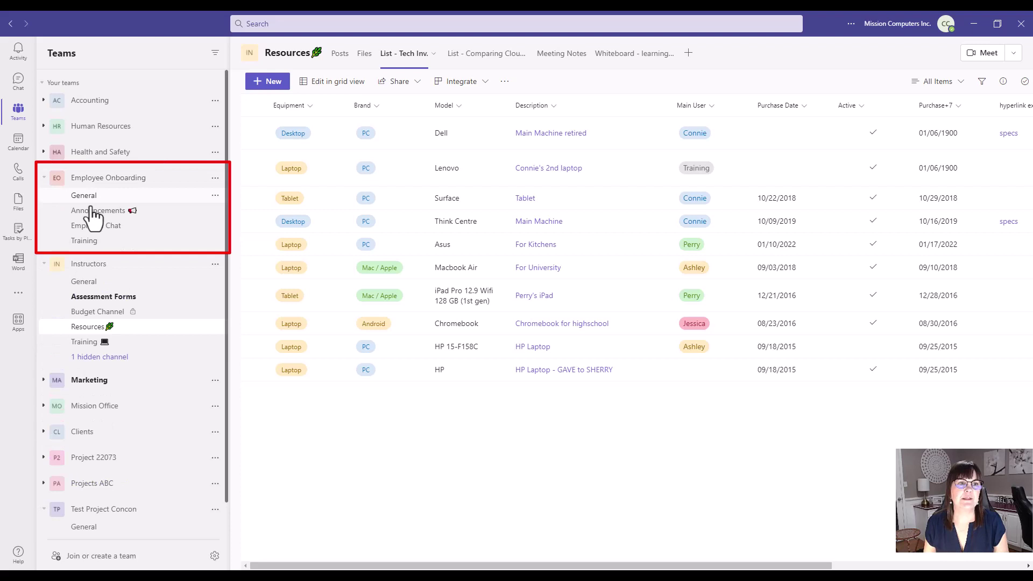
pyautogui.click(158, 228)
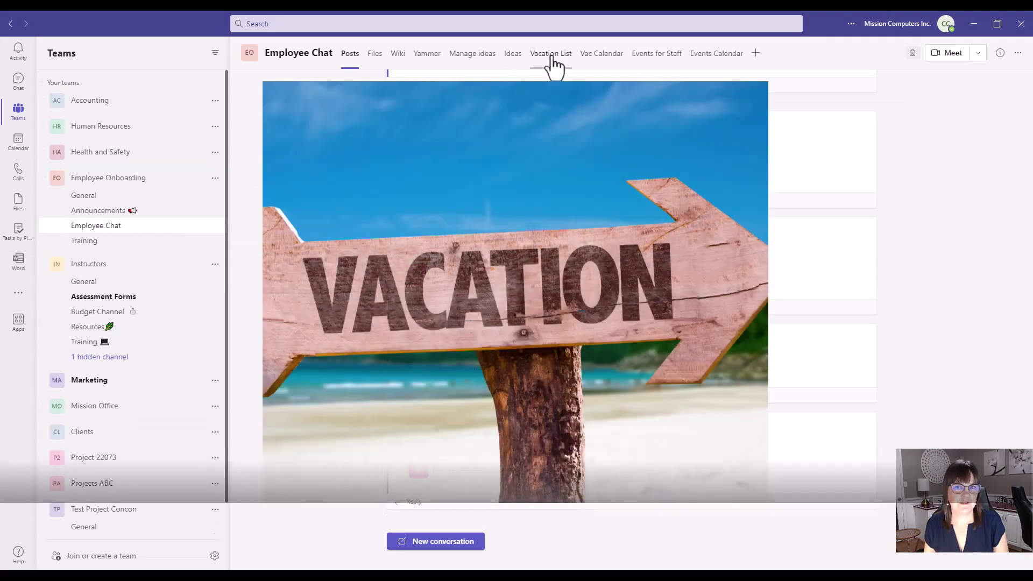
pyautogui.click(551, 59)
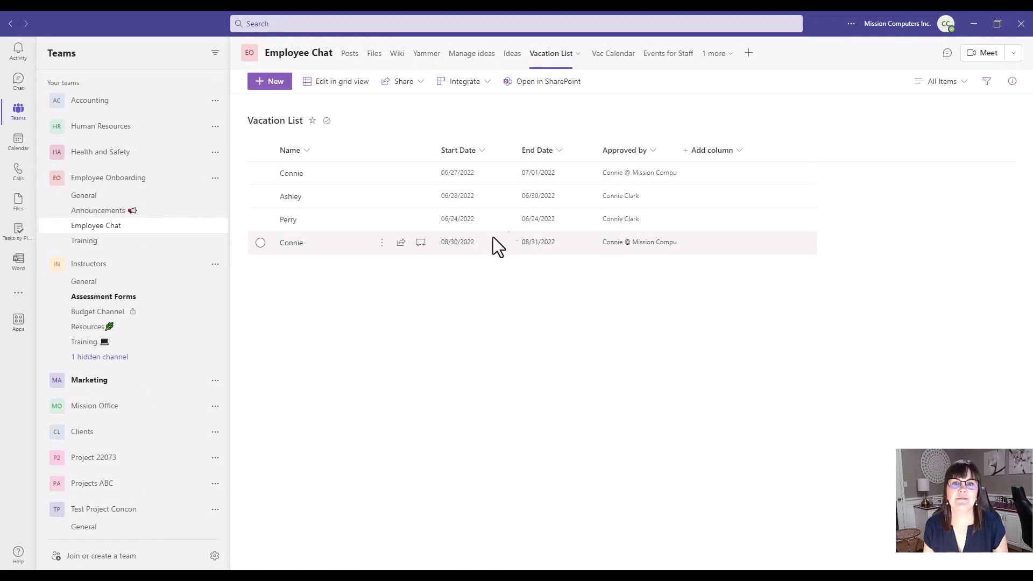
# - Browse the Vac Calendar for June and July 2022, then go to Instructors > Training
pyautogui.click(606, 57)
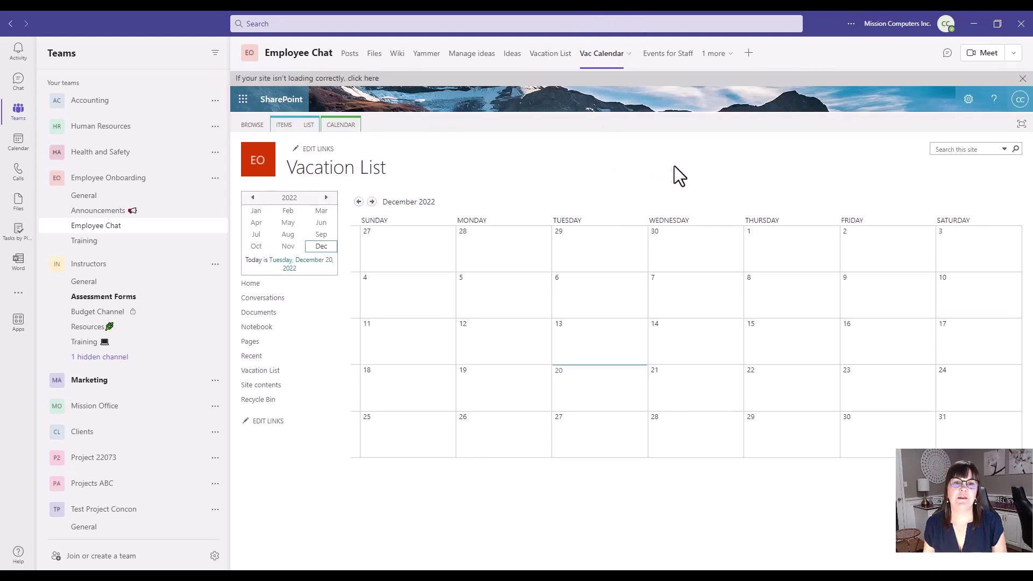
pyautogui.click(318, 226)
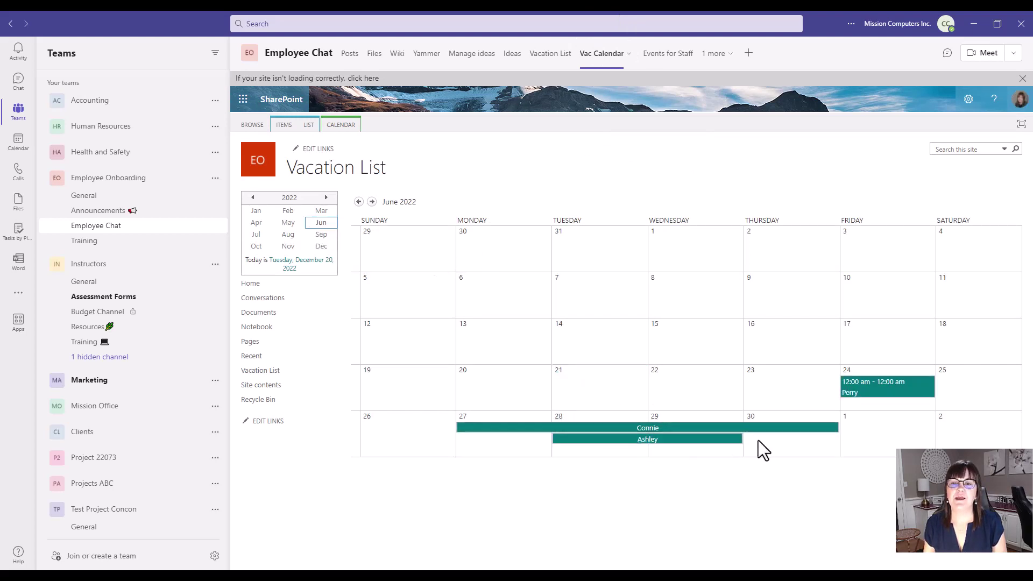
pyautogui.click(256, 234)
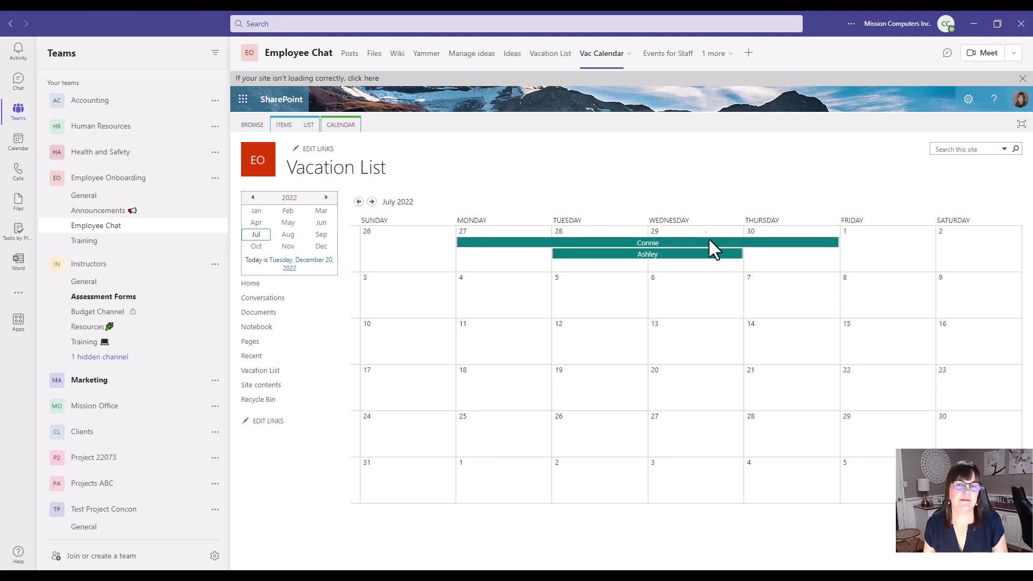
pyautogui.click(86, 346)
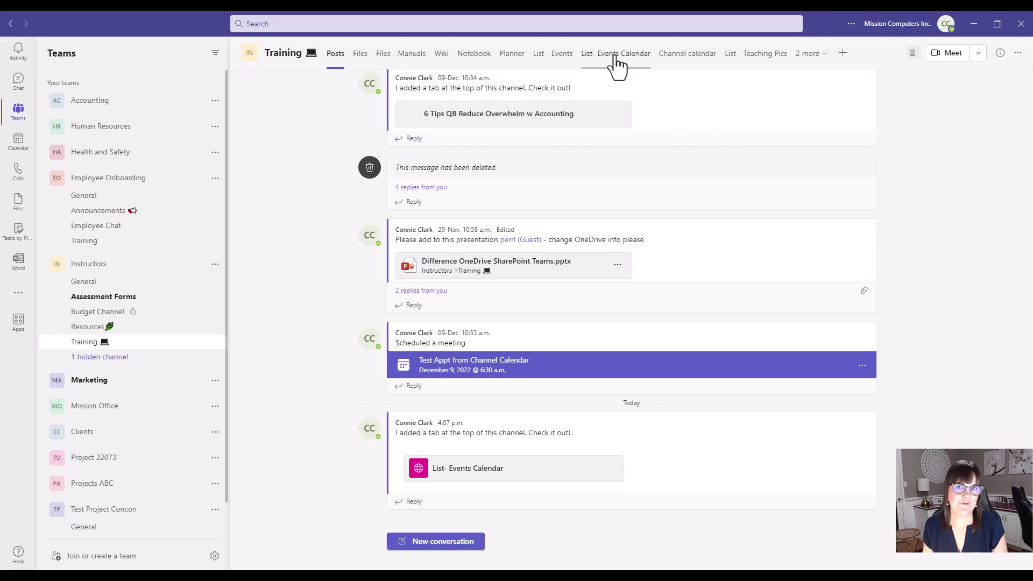
# - View the List- Events Calendar tab, then return to the List - Events sessions grid
pyautogui.click(616, 54)
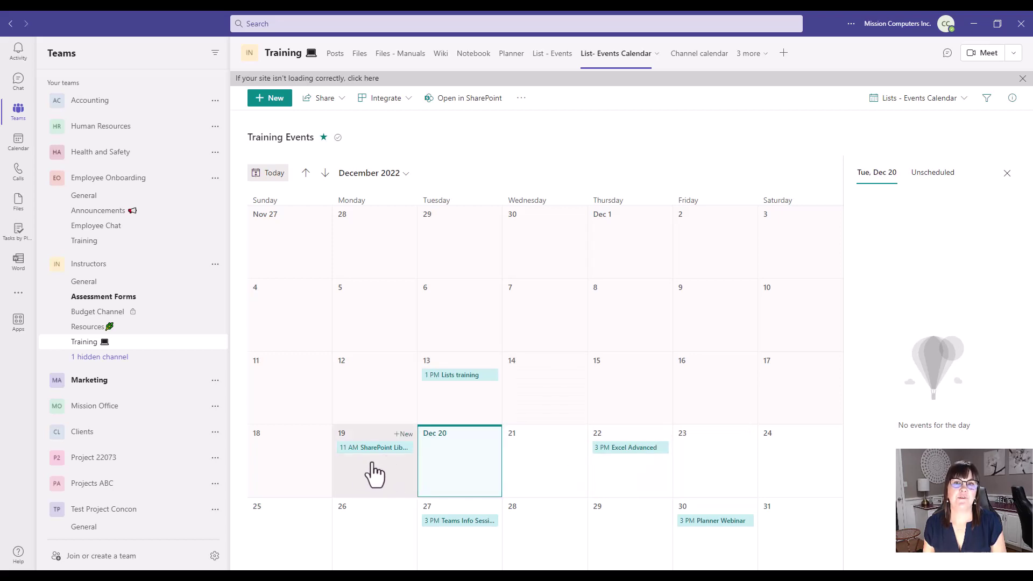
pyautogui.click(560, 60)
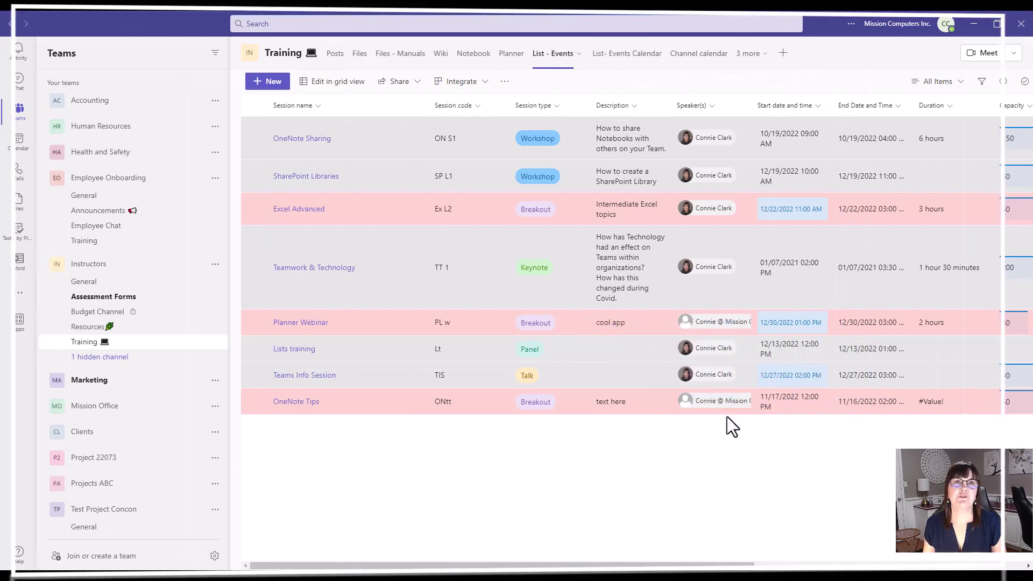
# - Open the hidden List - Teaching Pics tab and switch its view to Gallery
pyautogui.click(767, 54)
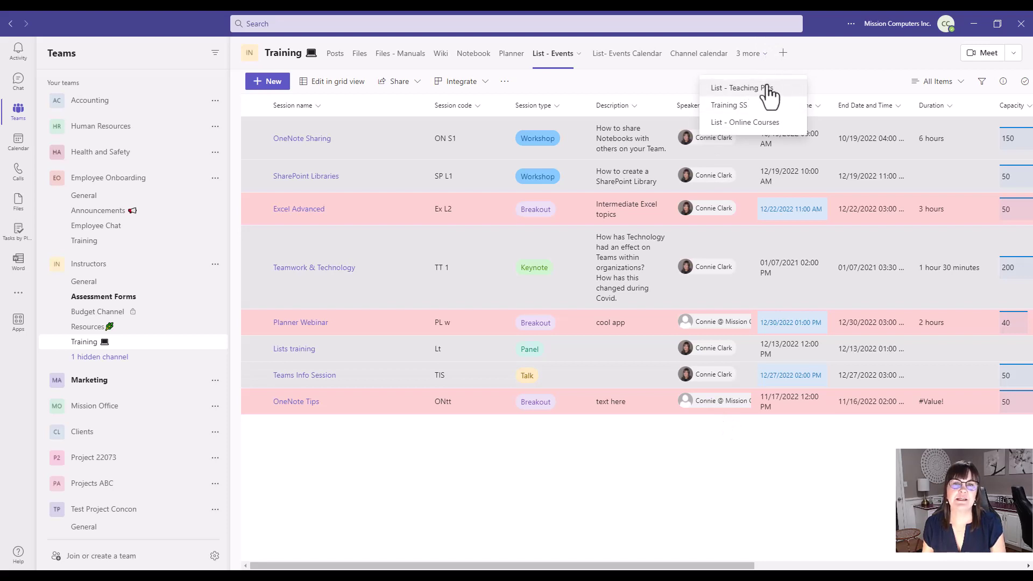
pyautogui.click(767, 90)
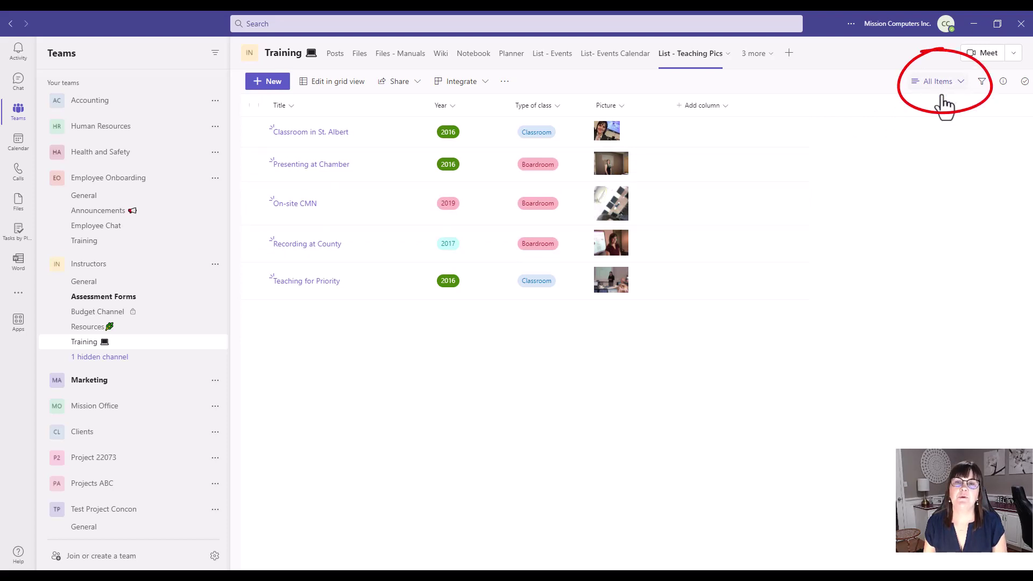
pyautogui.click(959, 85)
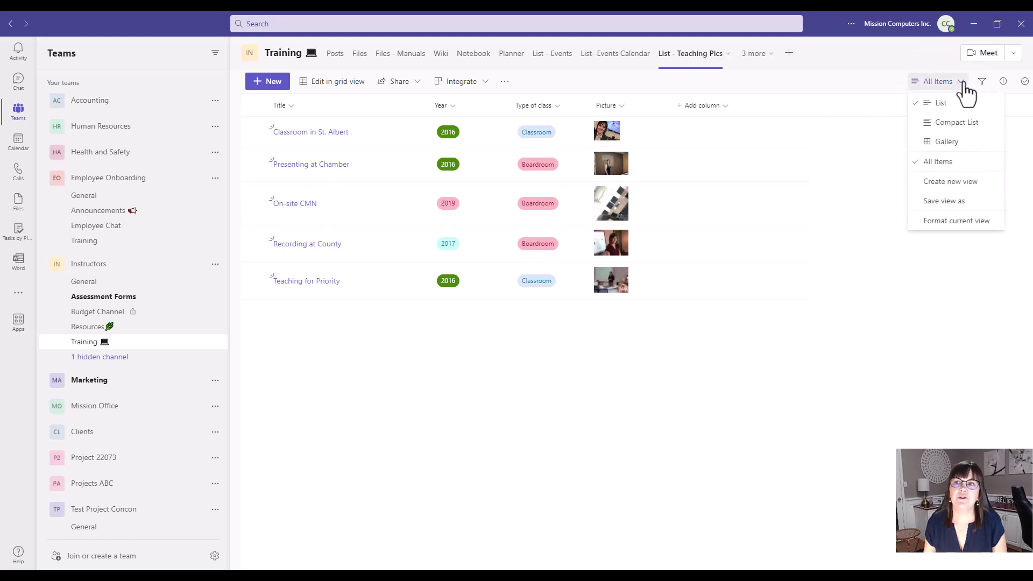
pyautogui.click(944, 142)
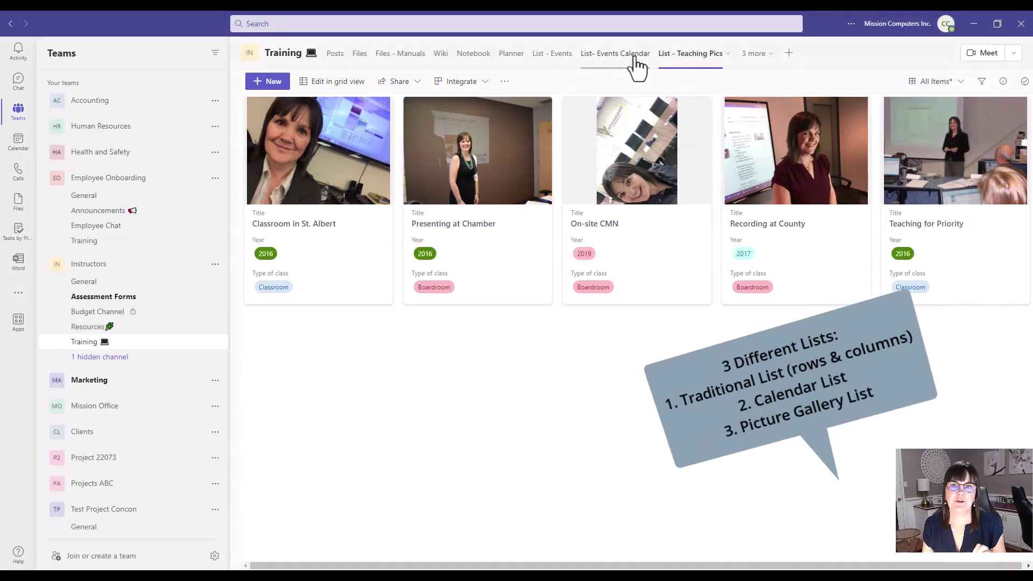
# - Switch to the List- Events Calendar tab and back to the List - Events grid
pyautogui.click(622, 63)
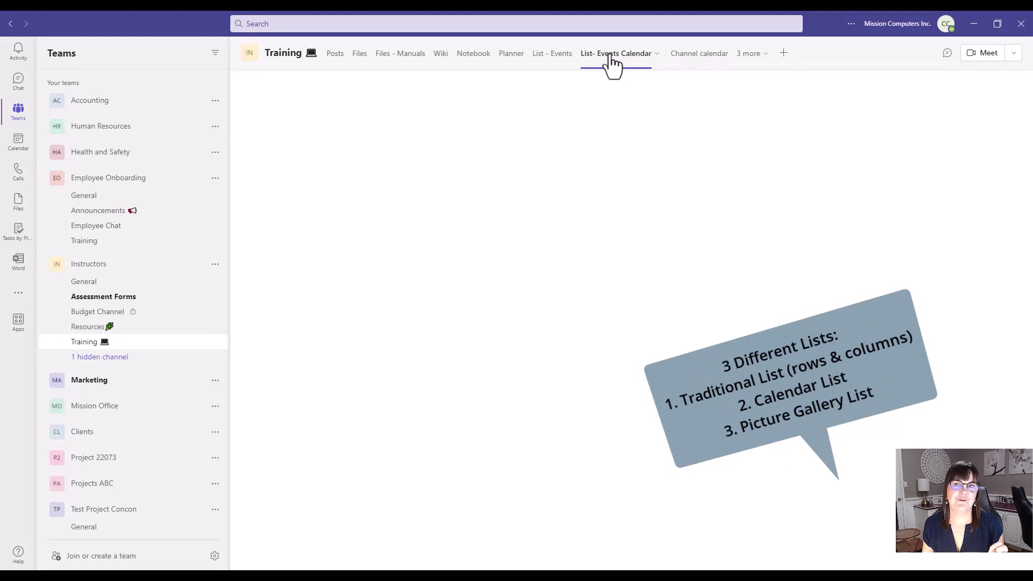
pyautogui.click(552, 56)
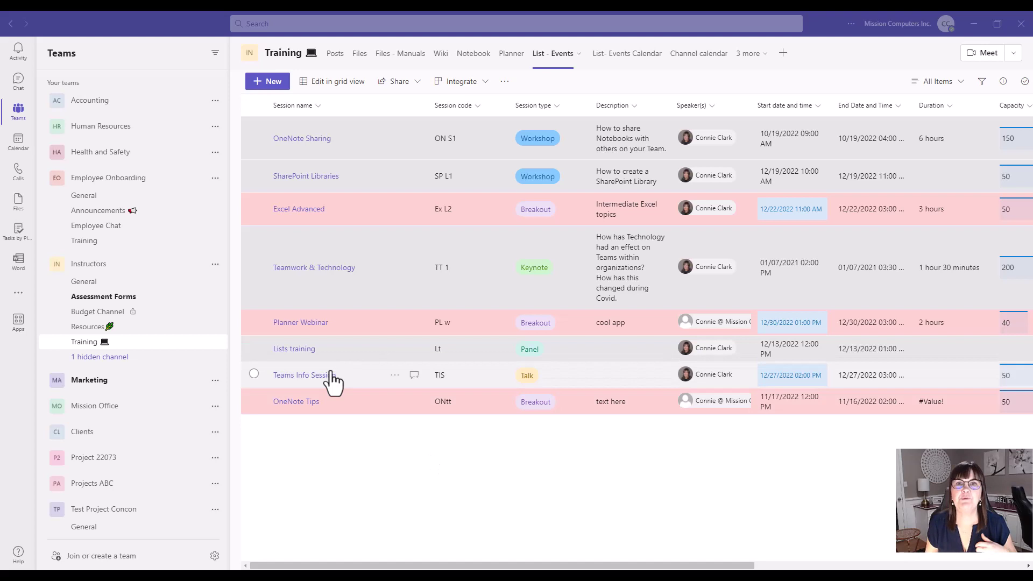
# - In the Instructors General channel, add a new tab using the Lists app
pyautogui.click(81, 284)
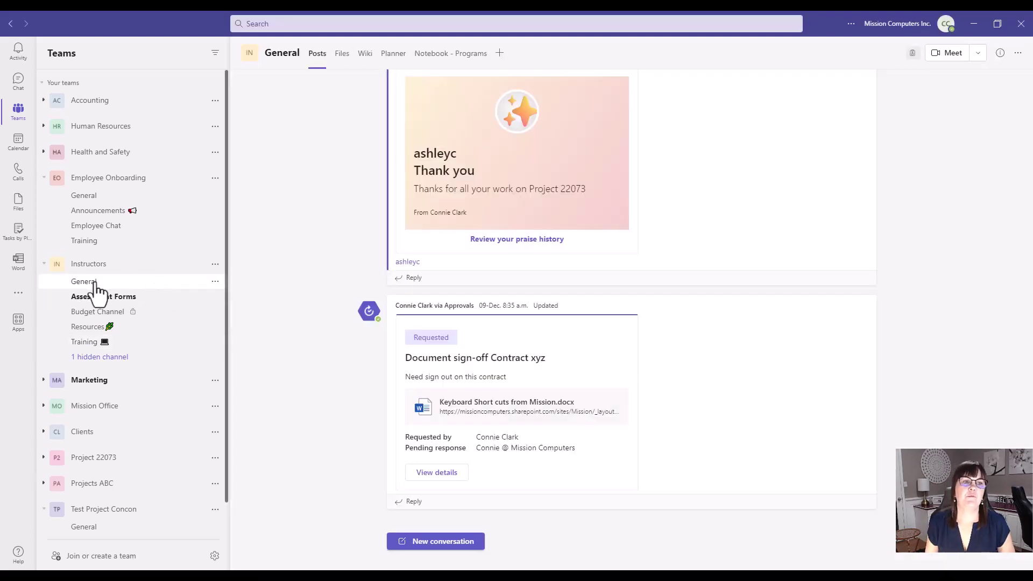
pyautogui.click(500, 54)
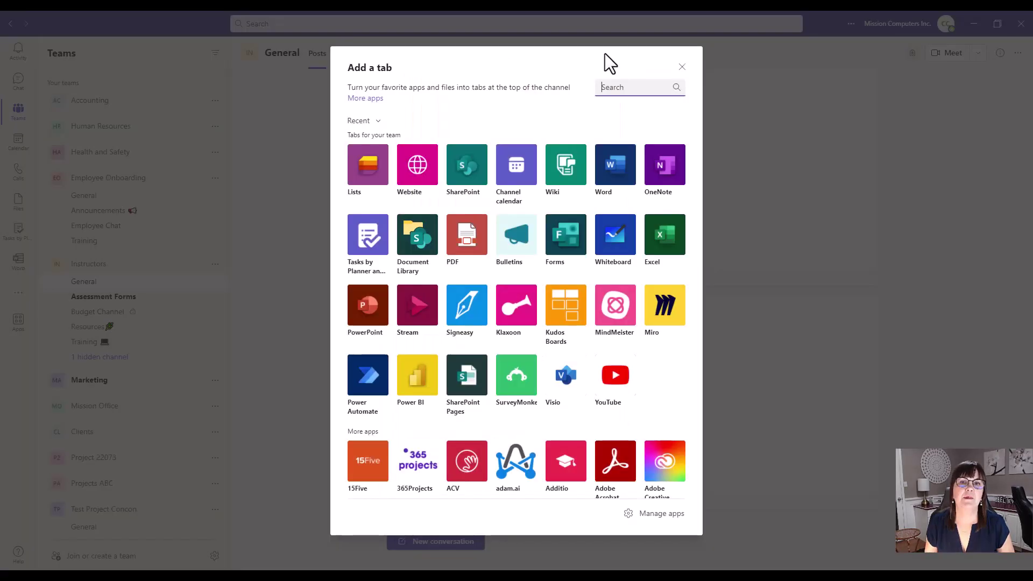
pyautogui.click(370, 164)
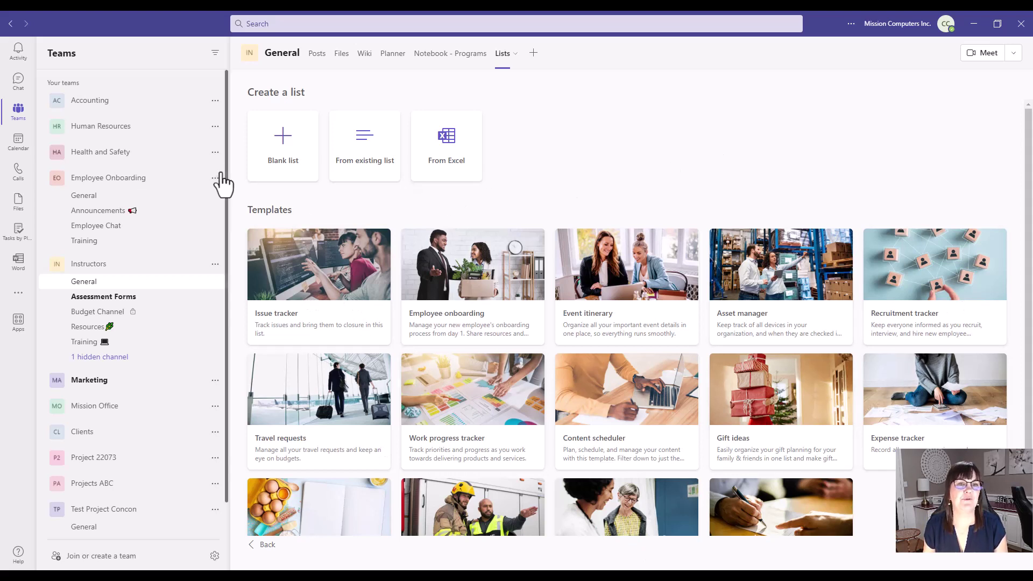
# - Create a blank blue-violet list named 'Contact List'
pyautogui.click(290, 154)
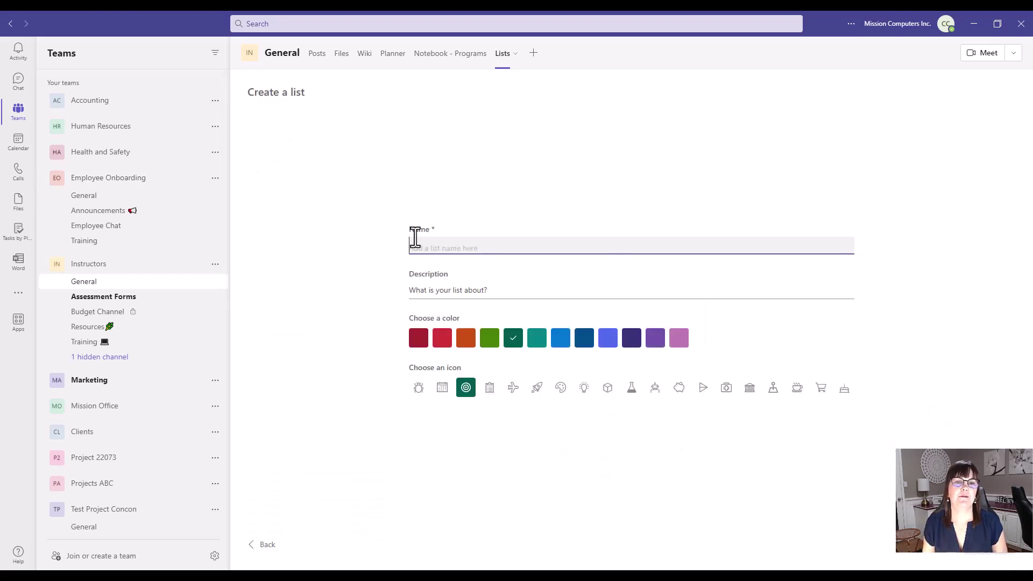
pyautogui.write('Contact List')
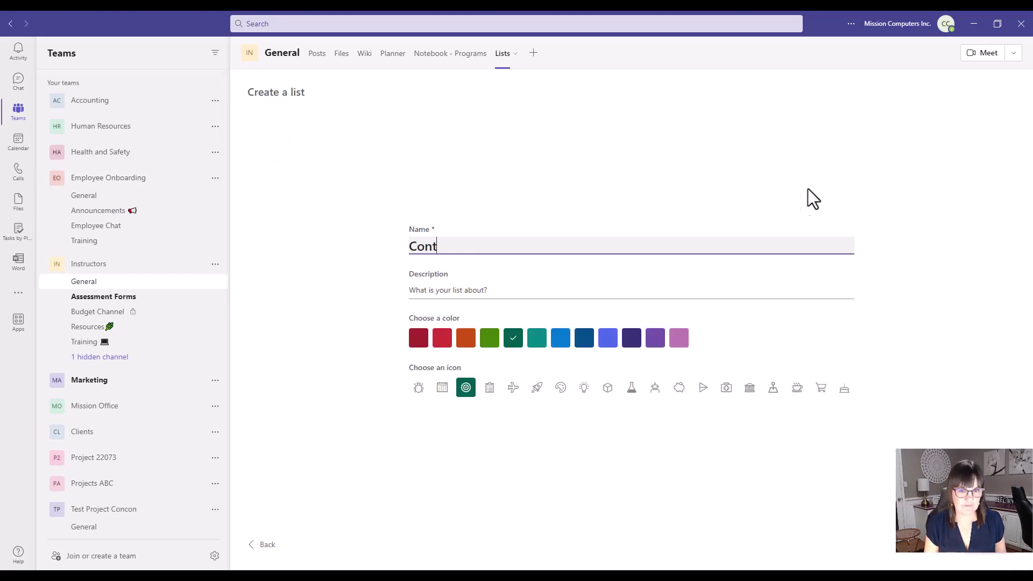
pyautogui.click(604, 340)
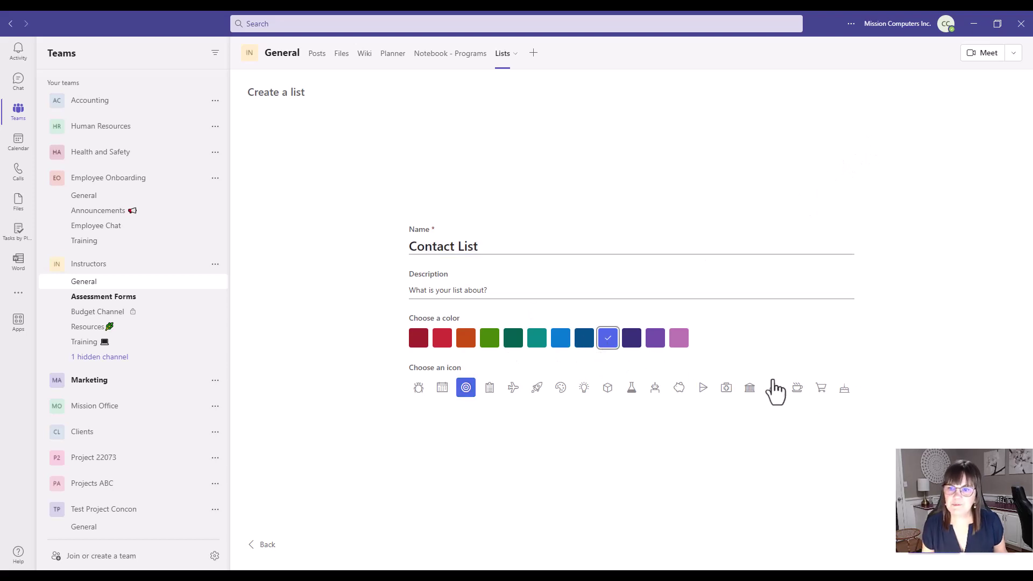
pyautogui.click(814, 475)
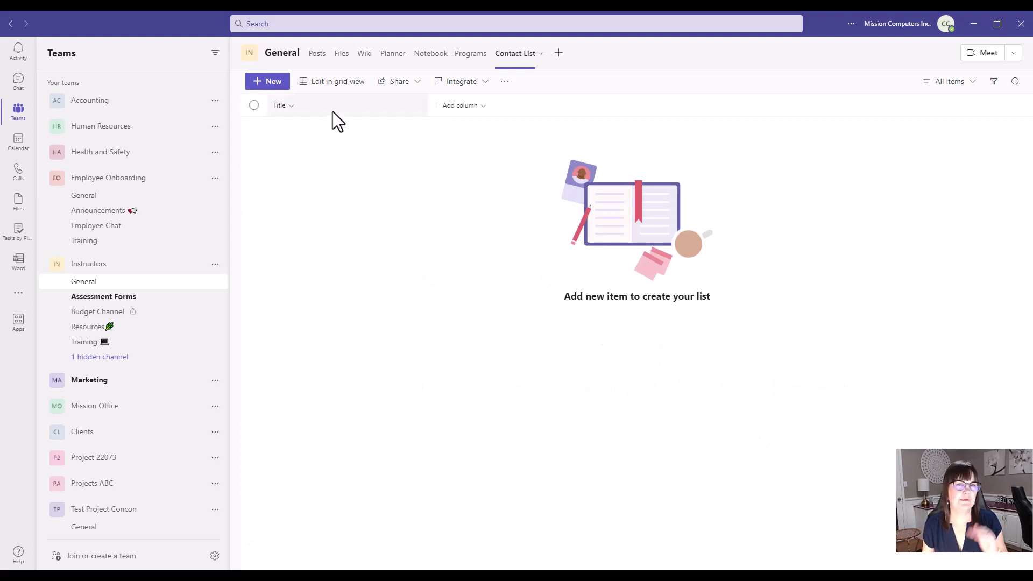
# - Rename the Contact List's Title column to 'Name'
pyautogui.click(290, 108)
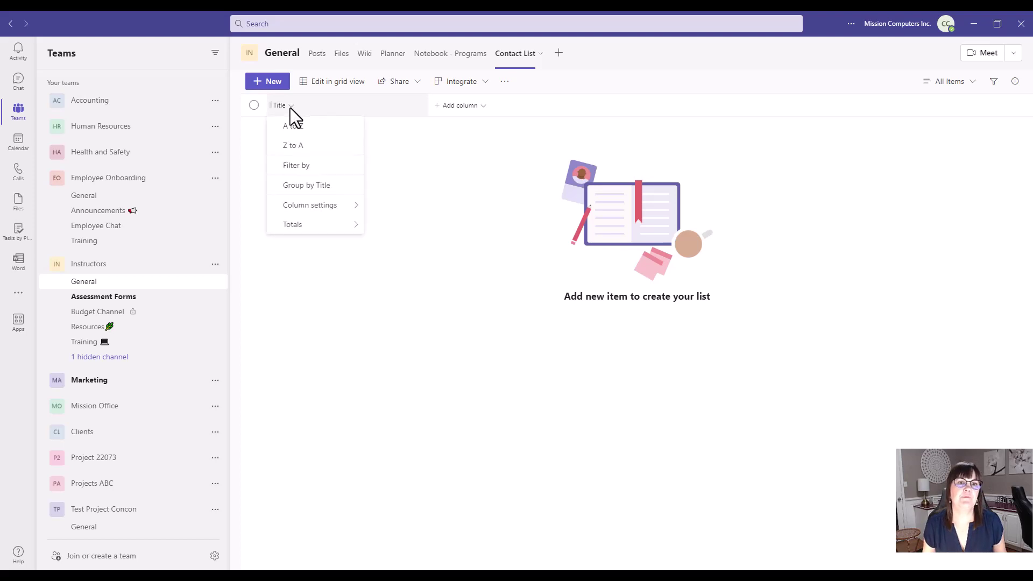
pyautogui.moveTo(331, 206)
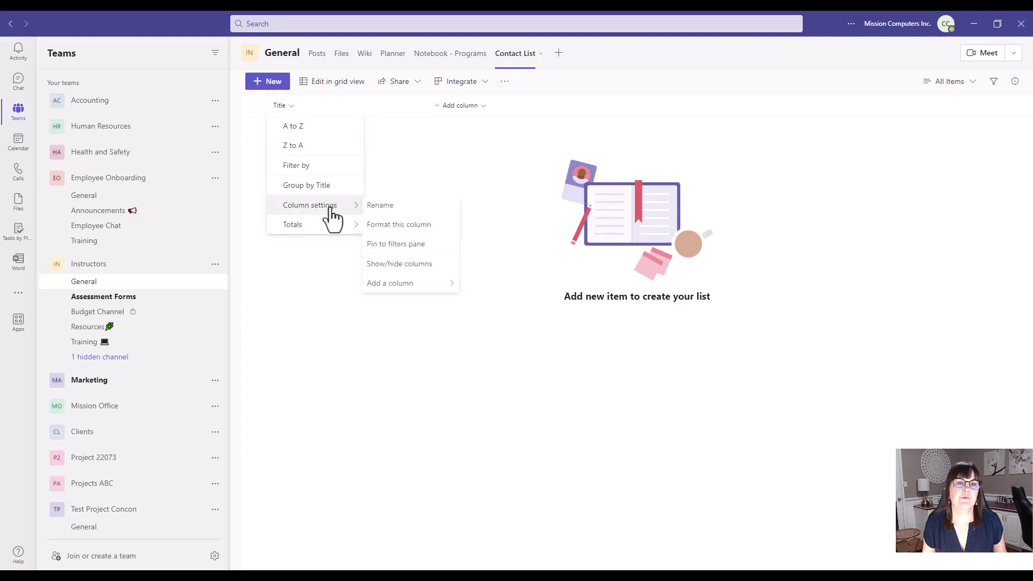
pyautogui.click(384, 209)
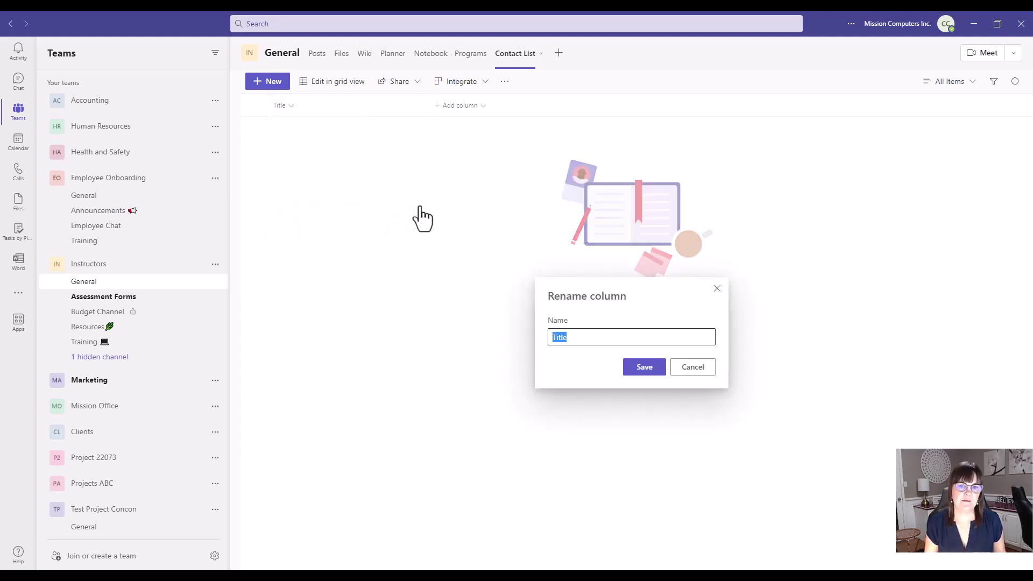
pyautogui.write('Name')
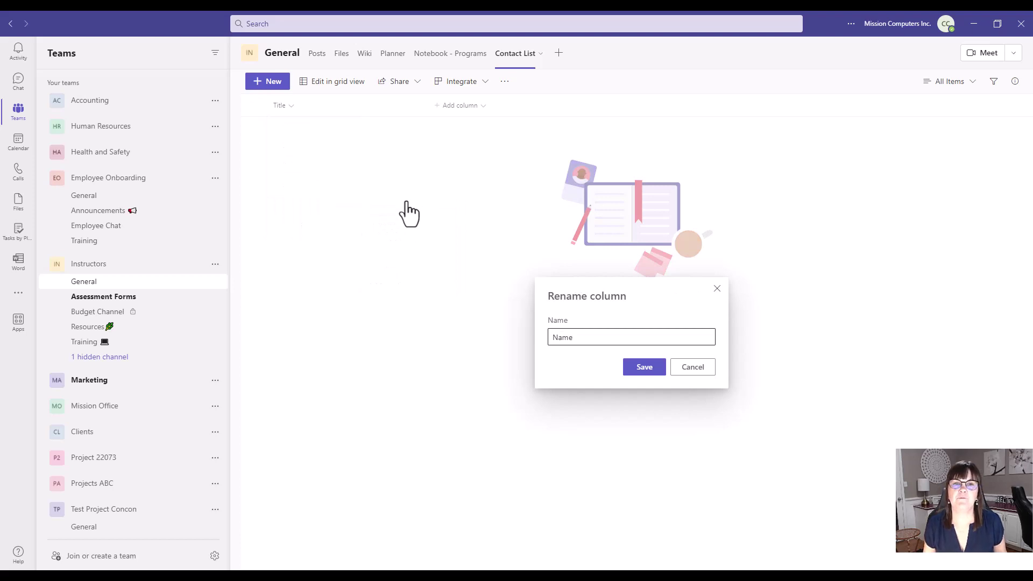
pyautogui.press('Return')
pyautogui.click(454, 105)
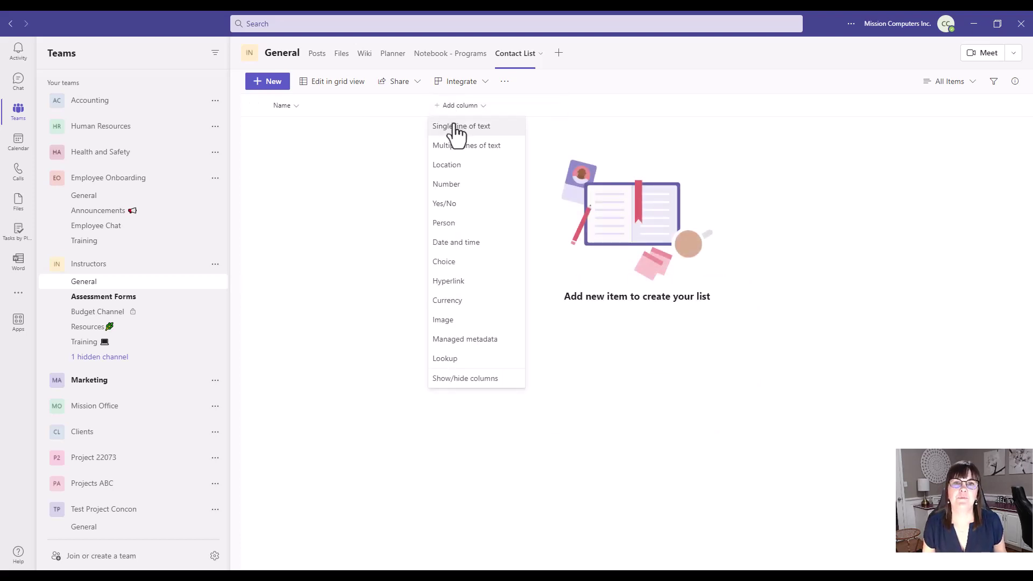
# - Add a single-line text column named 'Extension #' next to Name
pyautogui.click(493, 129)
pyautogui.write('E')
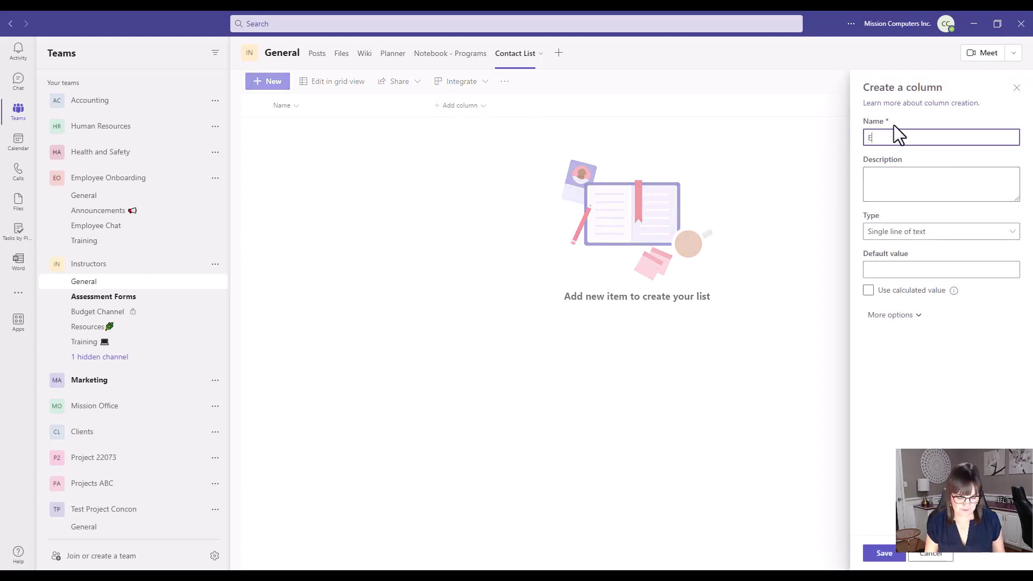
pyautogui.write('xtension #')
pyautogui.press('Return')
pyautogui.click(558, 106)
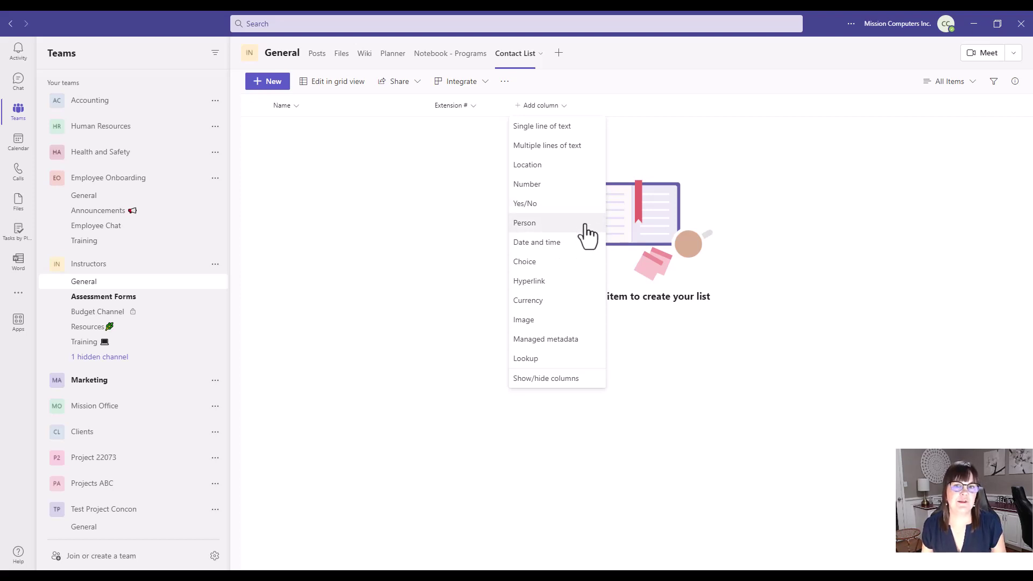
# - Create a Department choice column with the options HR, Accounting and Instructing
pyautogui.click(549, 263)
pyautogui.write('Department')
pyautogui.click(902, 272)
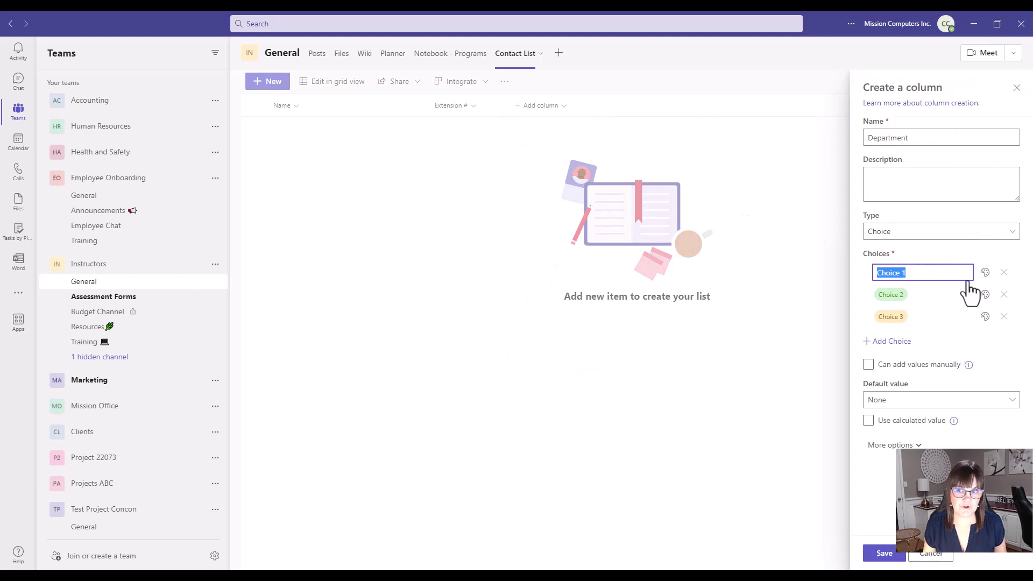
pyautogui.write('HR')
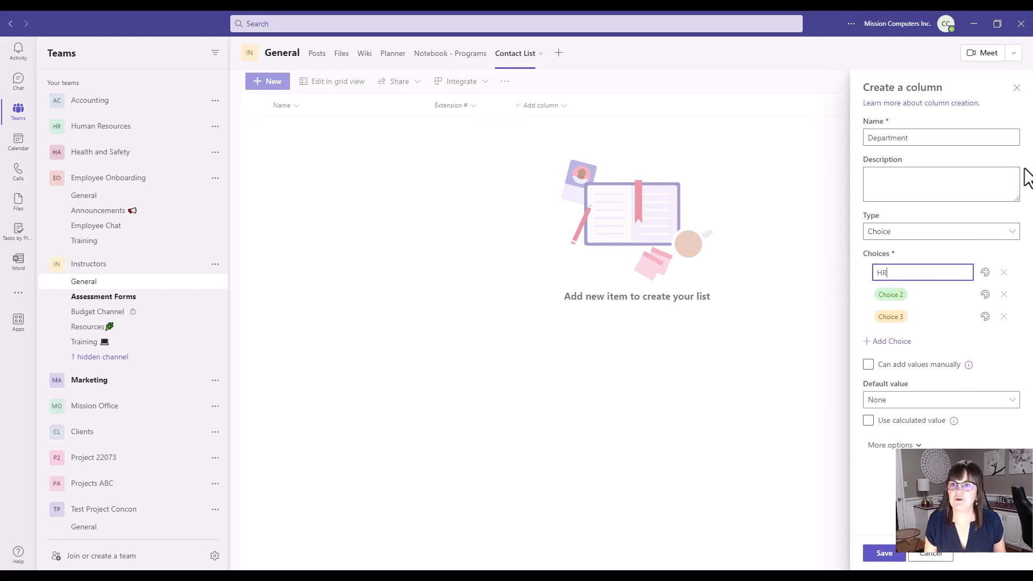
pyautogui.click(890, 293)
pyautogui.write('Accounting')
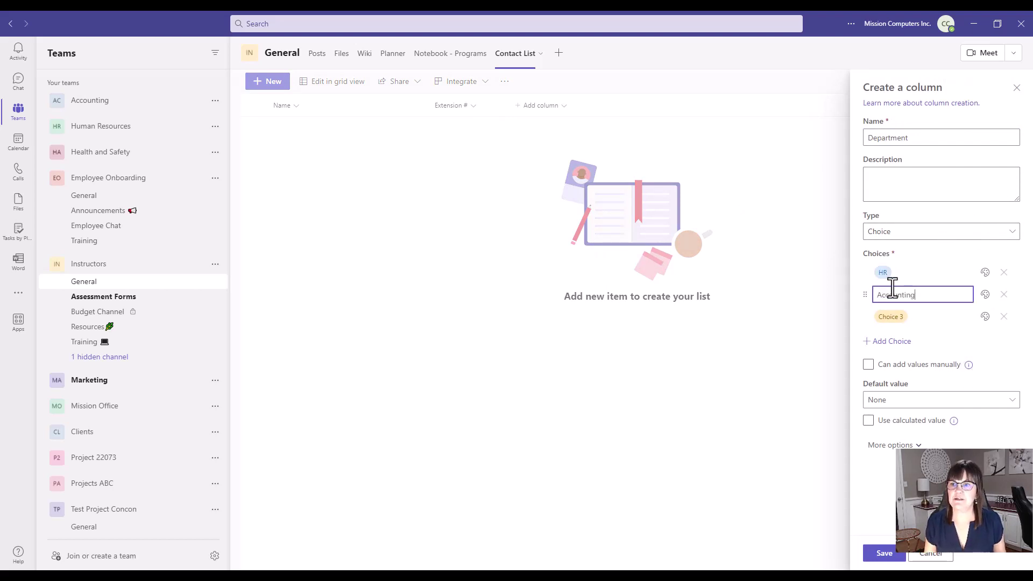
pyautogui.click(885, 316)
pyautogui.write('Instructu')
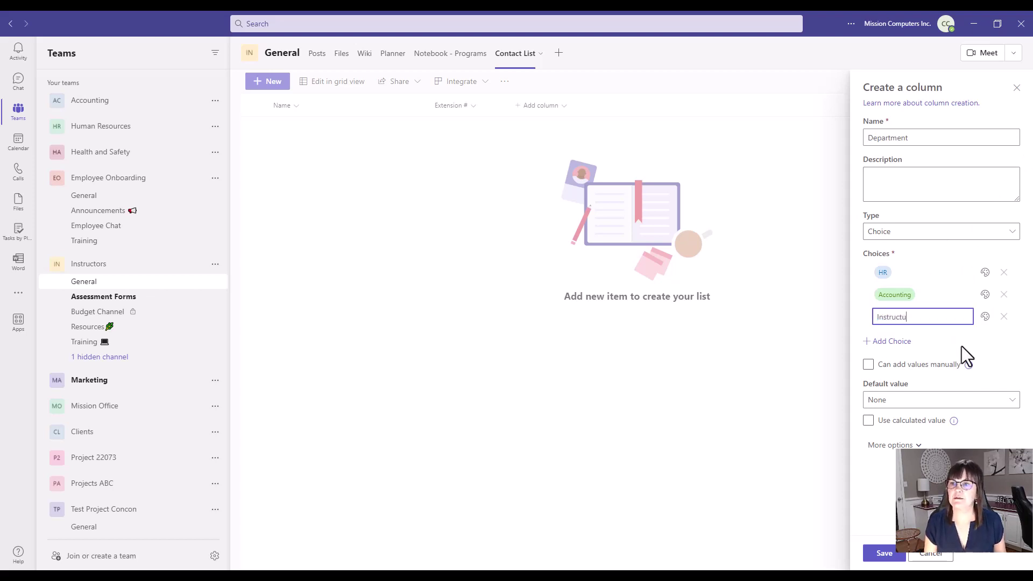
pyautogui.press('BackSpace')
pyautogui.write('ing')
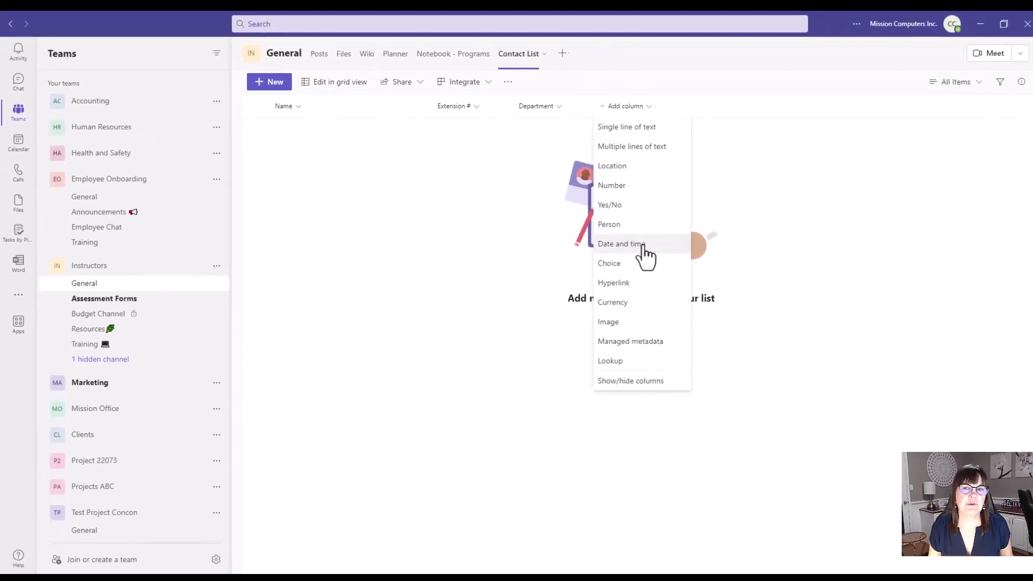
# - Add a date-and-time column named 'Date started' to the Contact List
pyautogui.click(786, 297)
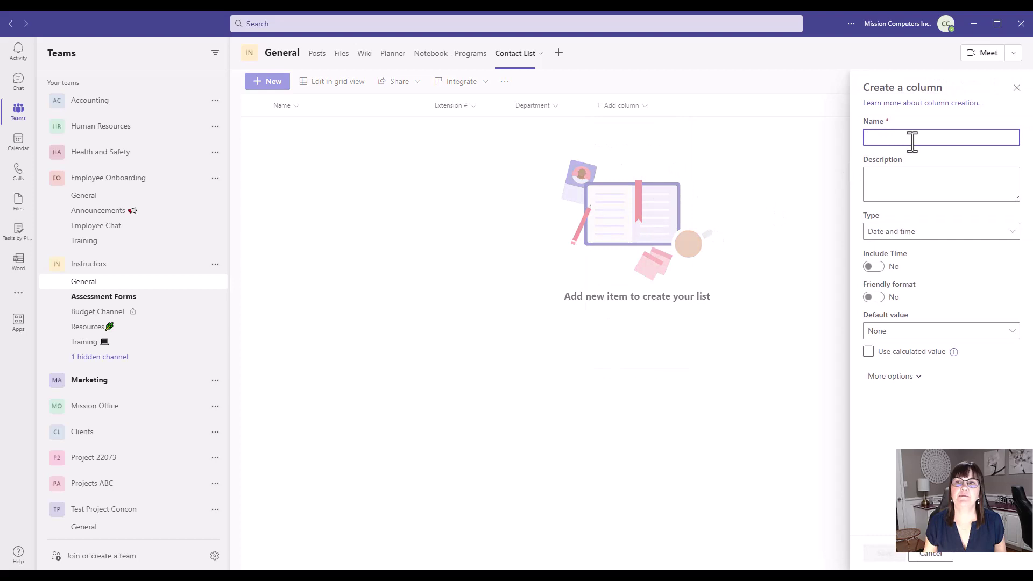
pyautogui.write('Date started')
pyautogui.press('Return')
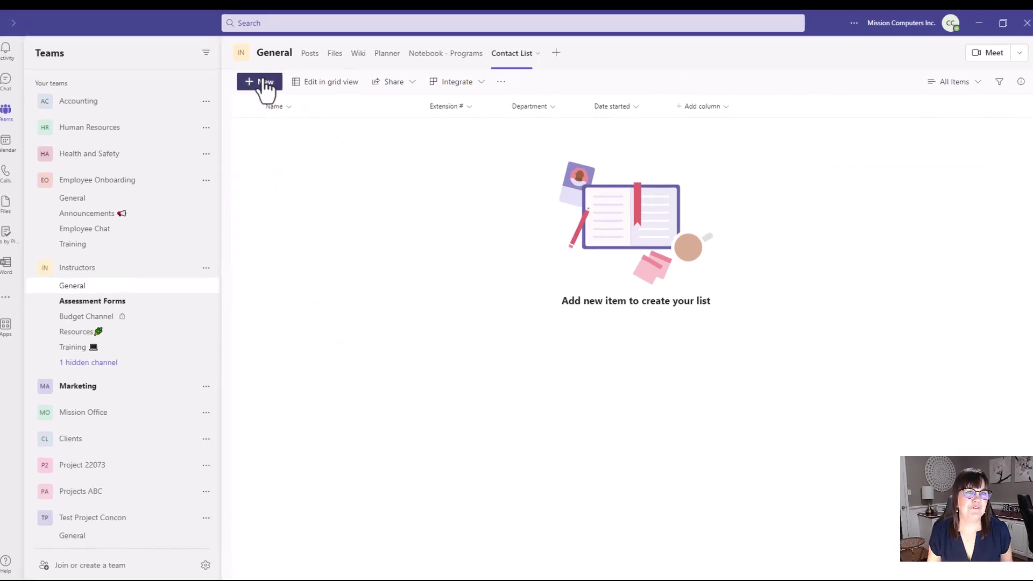
# - Save a first contact with the person's name, extension 1245, department HR and start date December 1, 2022
pyautogui.click(266, 81)
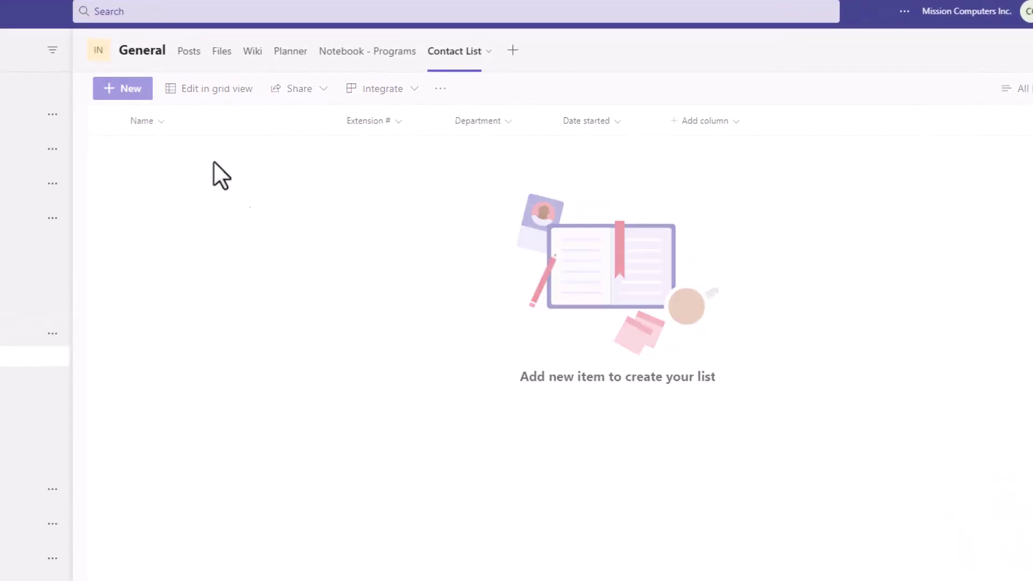
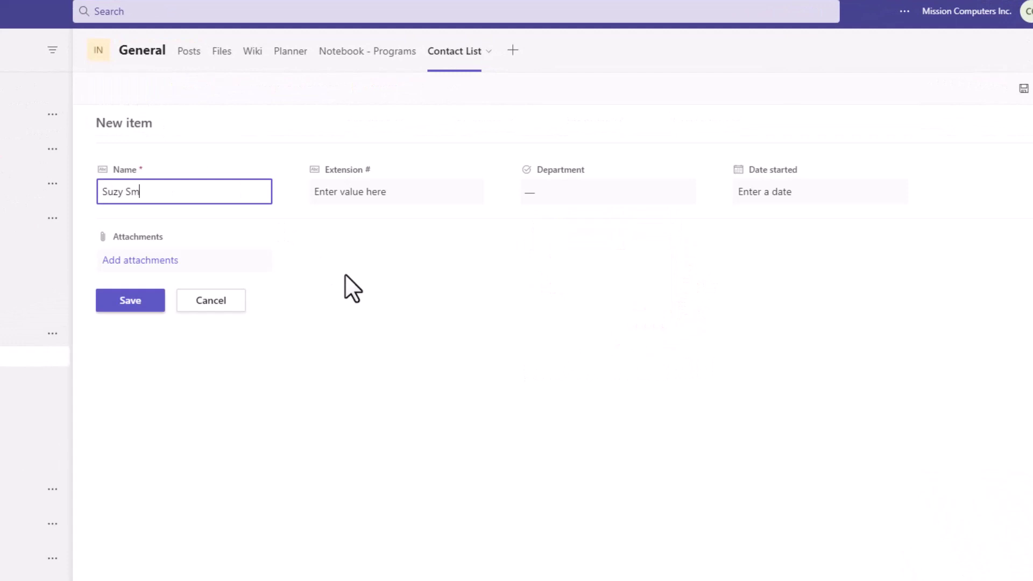
pyautogui.click(364, 185)
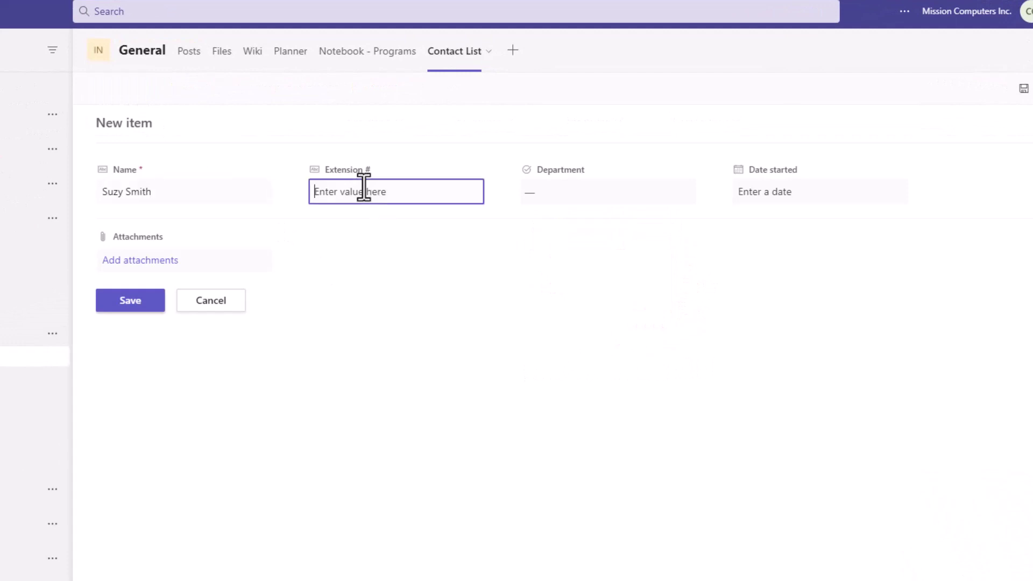
pyautogui.write('1245')
pyautogui.click(537, 192)
pyautogui.click(593, 234)
pyautogui.click(837, 192)
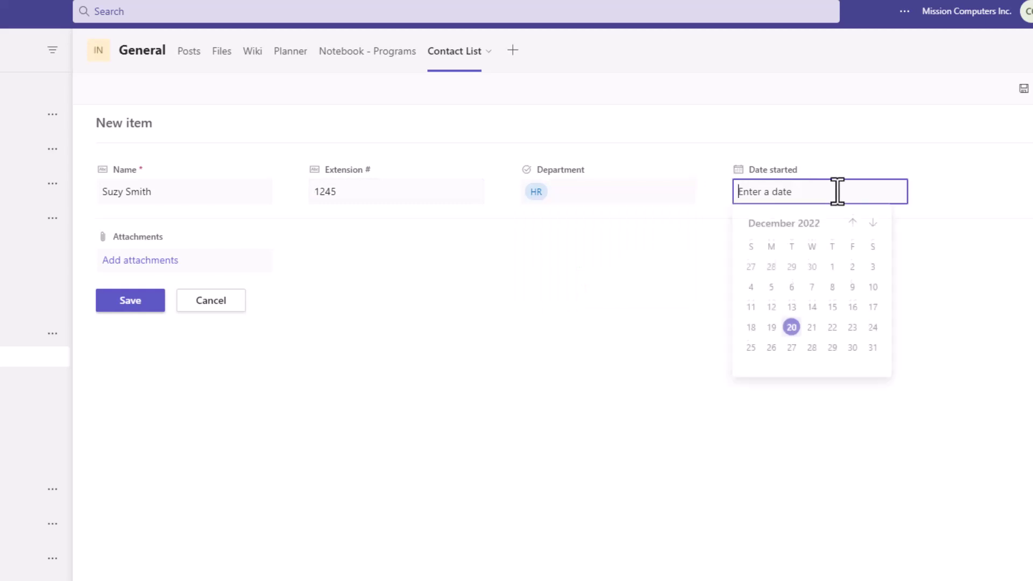
pyautogui.click(831, 270)
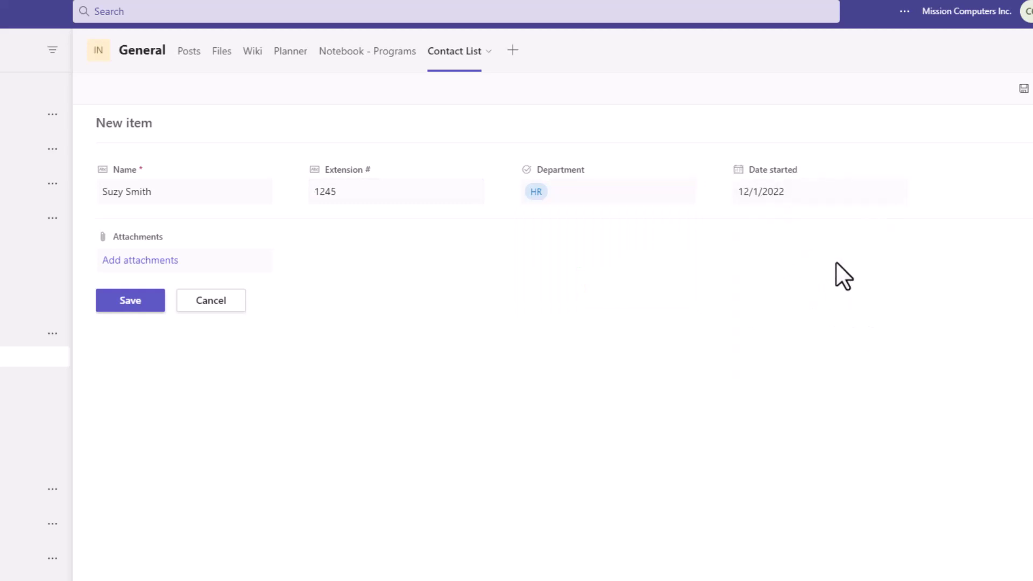
pyautogui.click(141, 304)
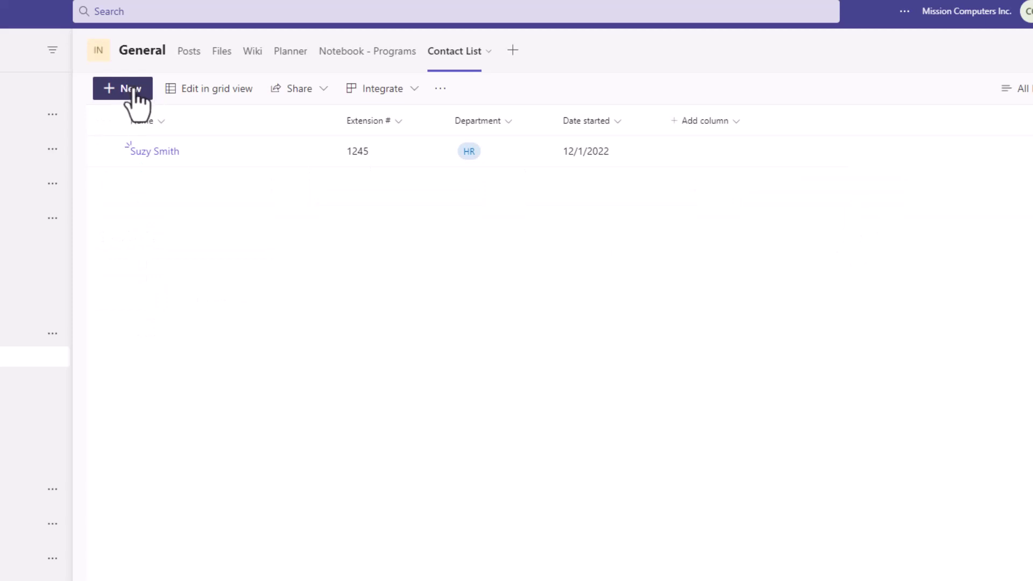
pyautogui.click(131, 90)
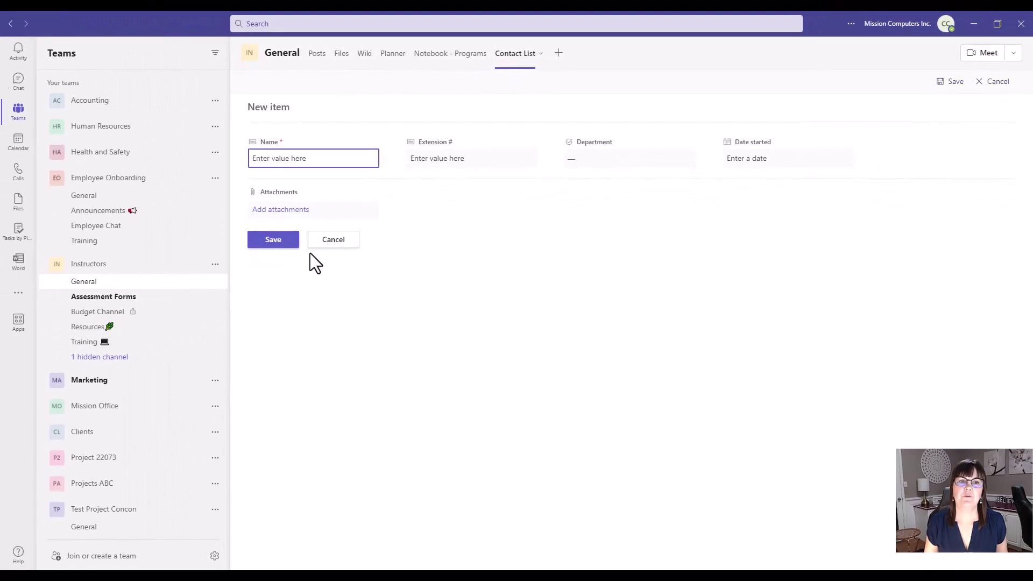
# - In grid view, add a second contact row with the person's name and extension 1244
pyautogui.click(989, 81)
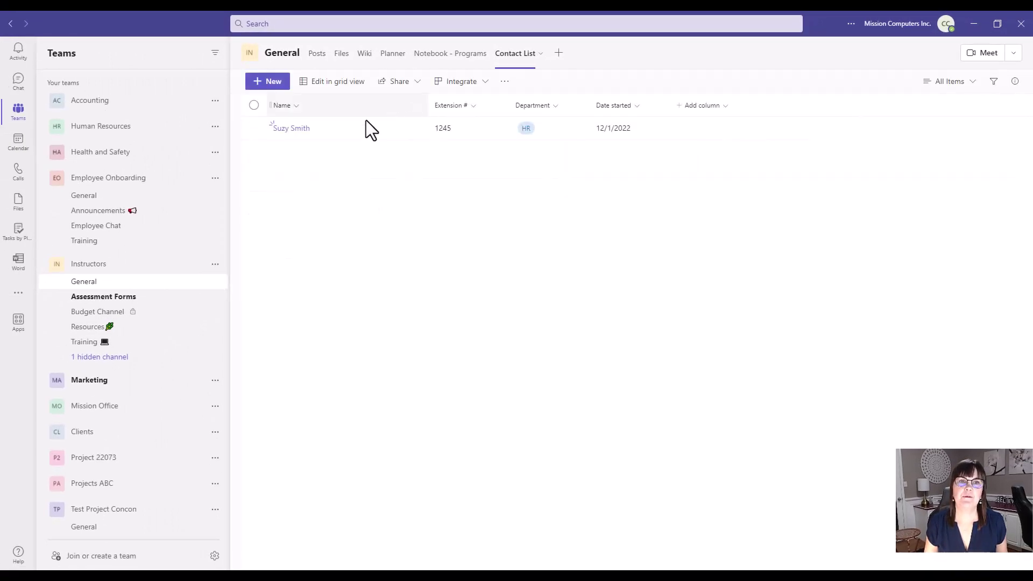
pyautogui.click(340, 86)
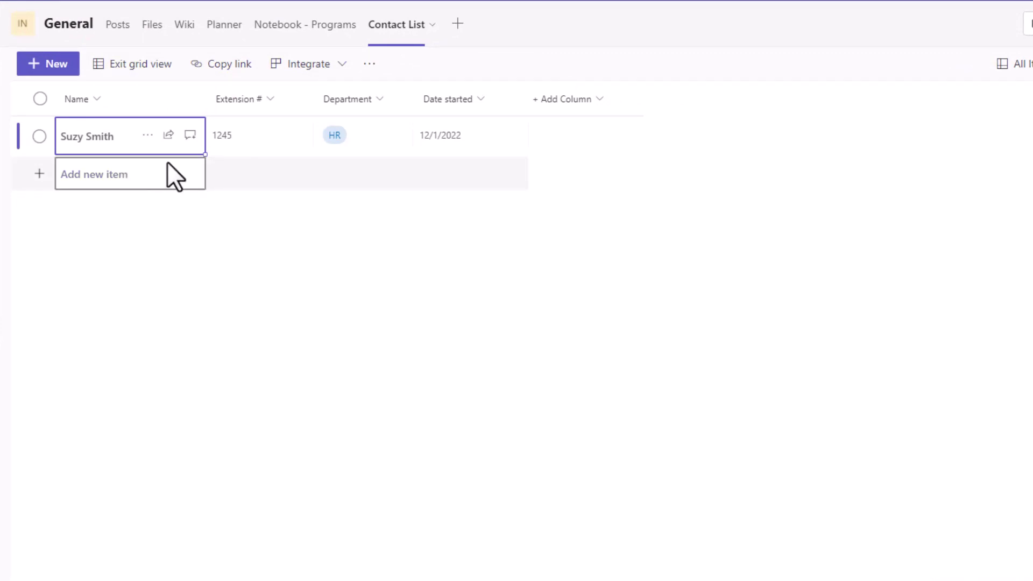
pyautogui.click(151, 173)
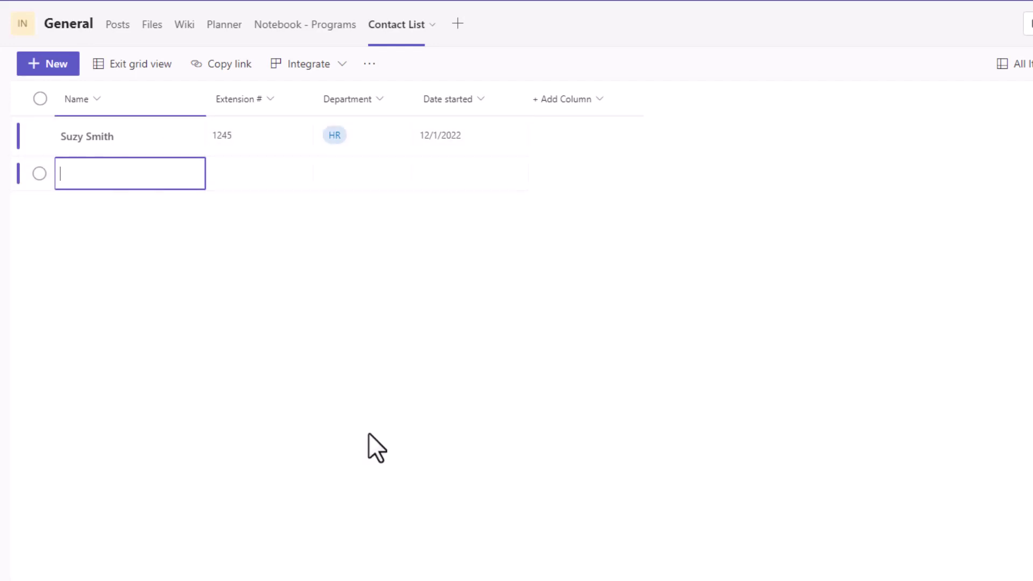
pyautogui.click(299, 174)
pyautogui.write('1244')
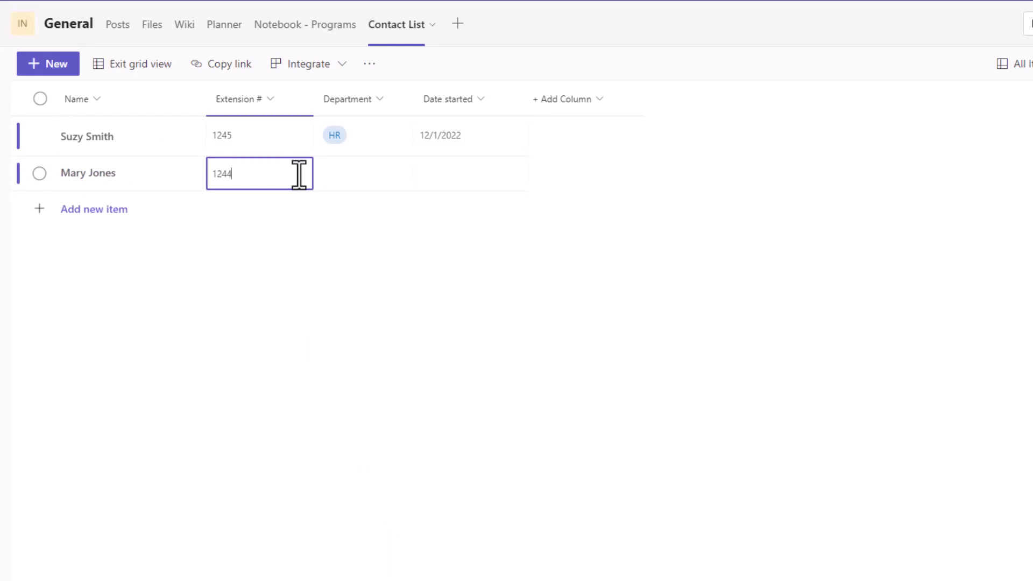
pyautogui.press('Tab')
# - Fill the HR department and 12/1/2022 start date down from the first contact to the second
pyautogui.click(397, 131)
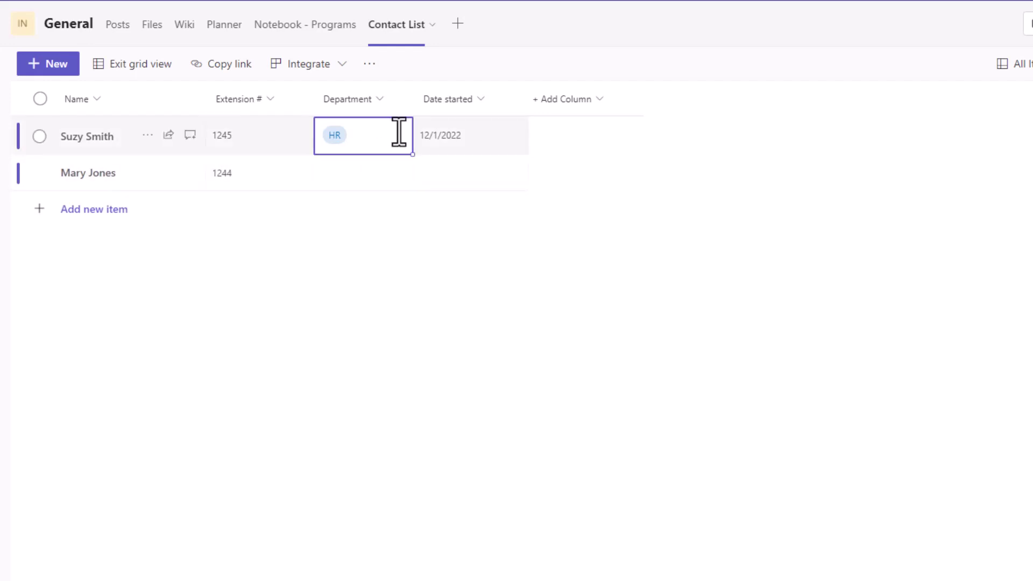
pyautogui.click(378, 186)
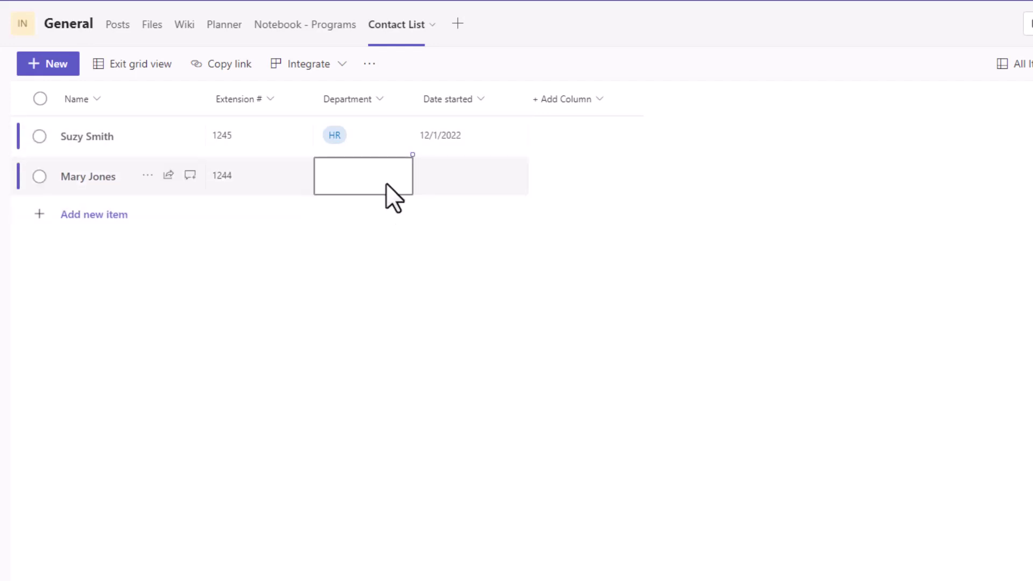
pyautogui.click(414, 156)
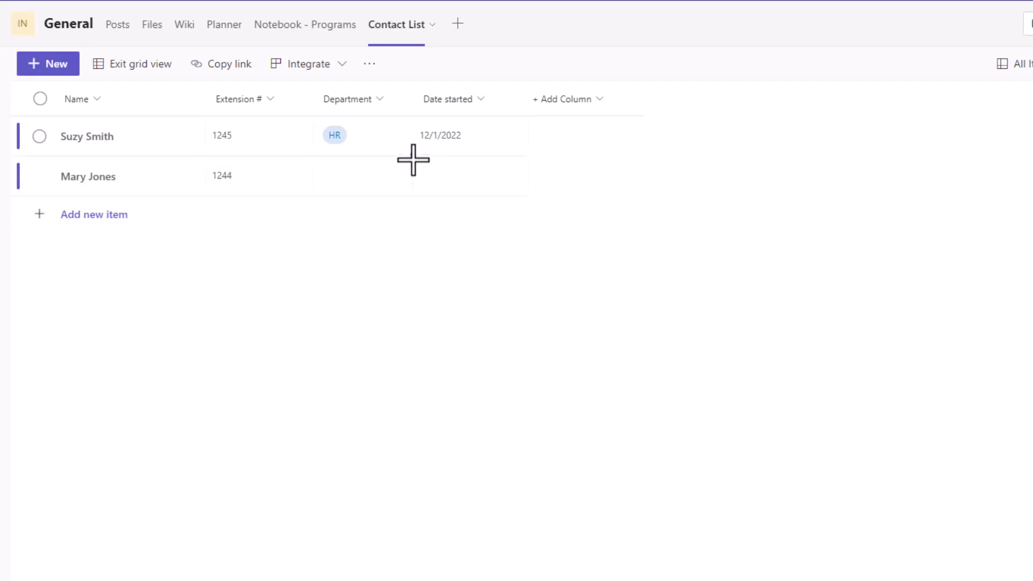
pyautogui.moveTo(412, 156); pyautogui.dragTo(410, 181)
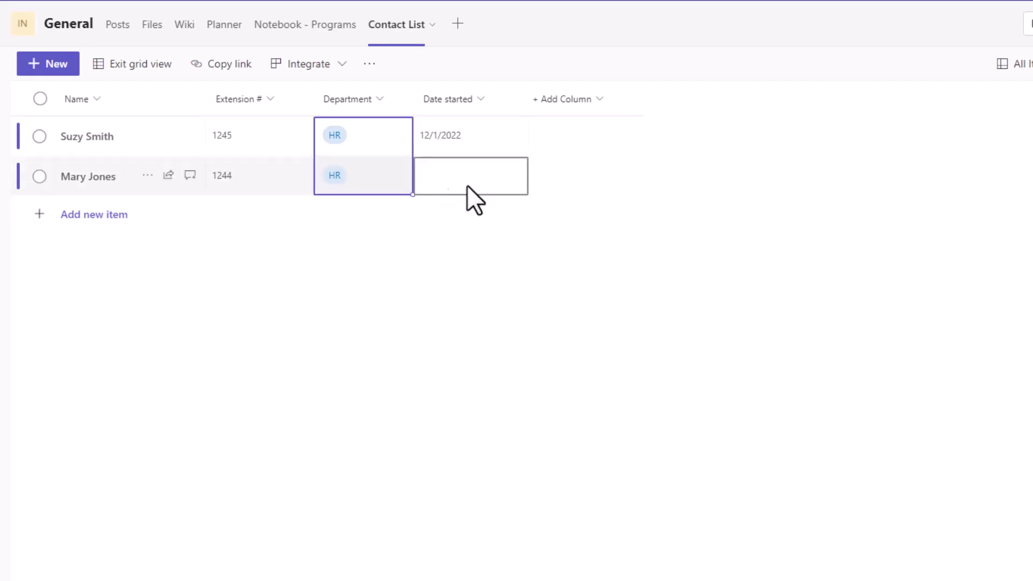
pyautogui.click(486, 134)
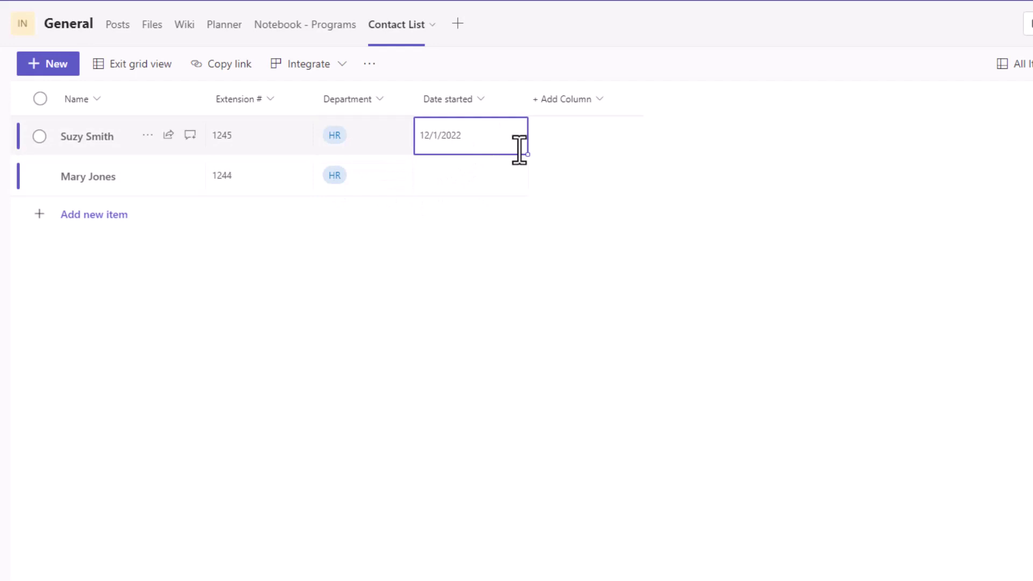
pyautogui.moveTo(525, 154); pyautogui.dragTo(502, 180)
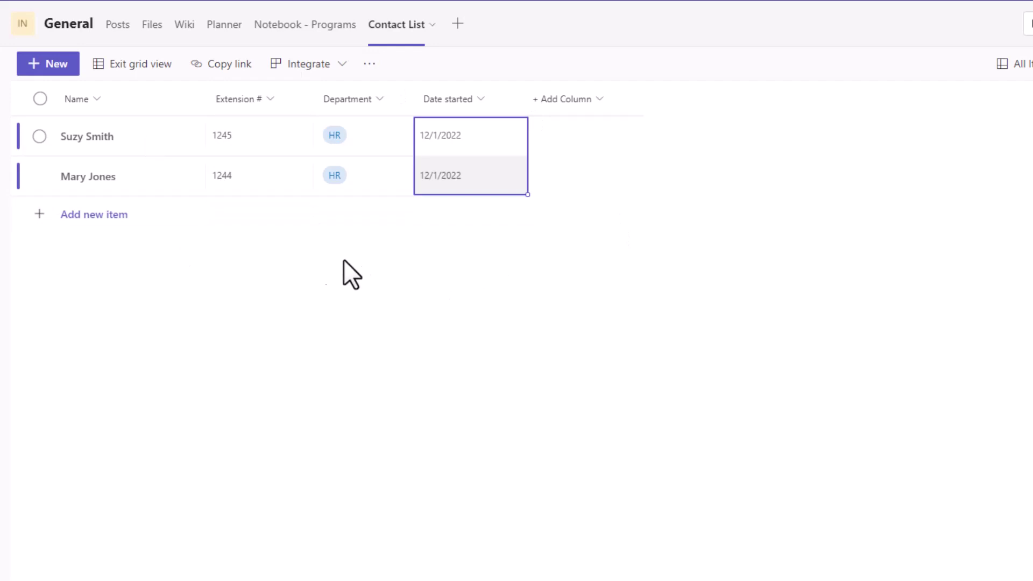
# - Leave grid editing so the list returns to its standard view with both contacts
pyautogui.click(149, 66)
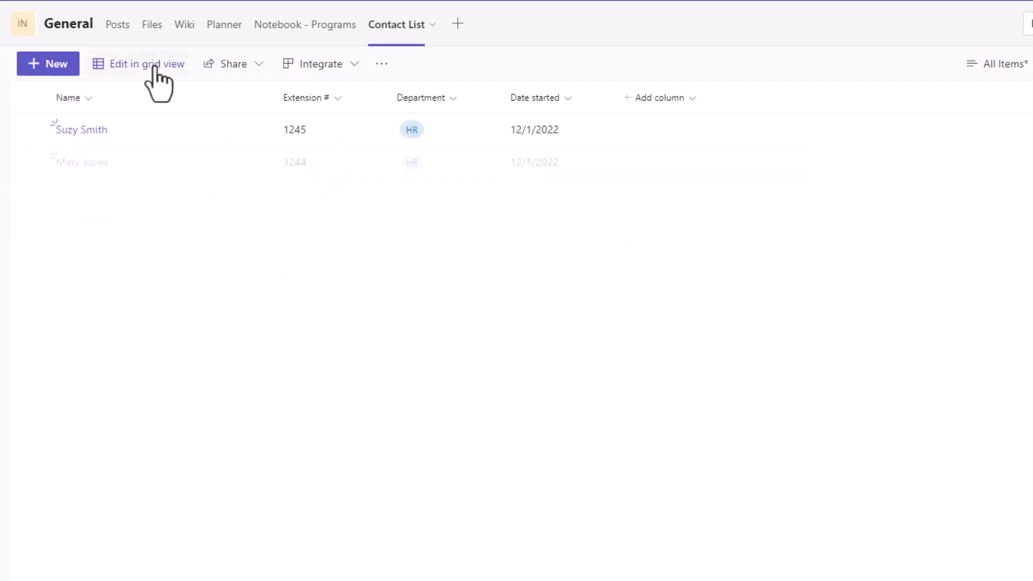